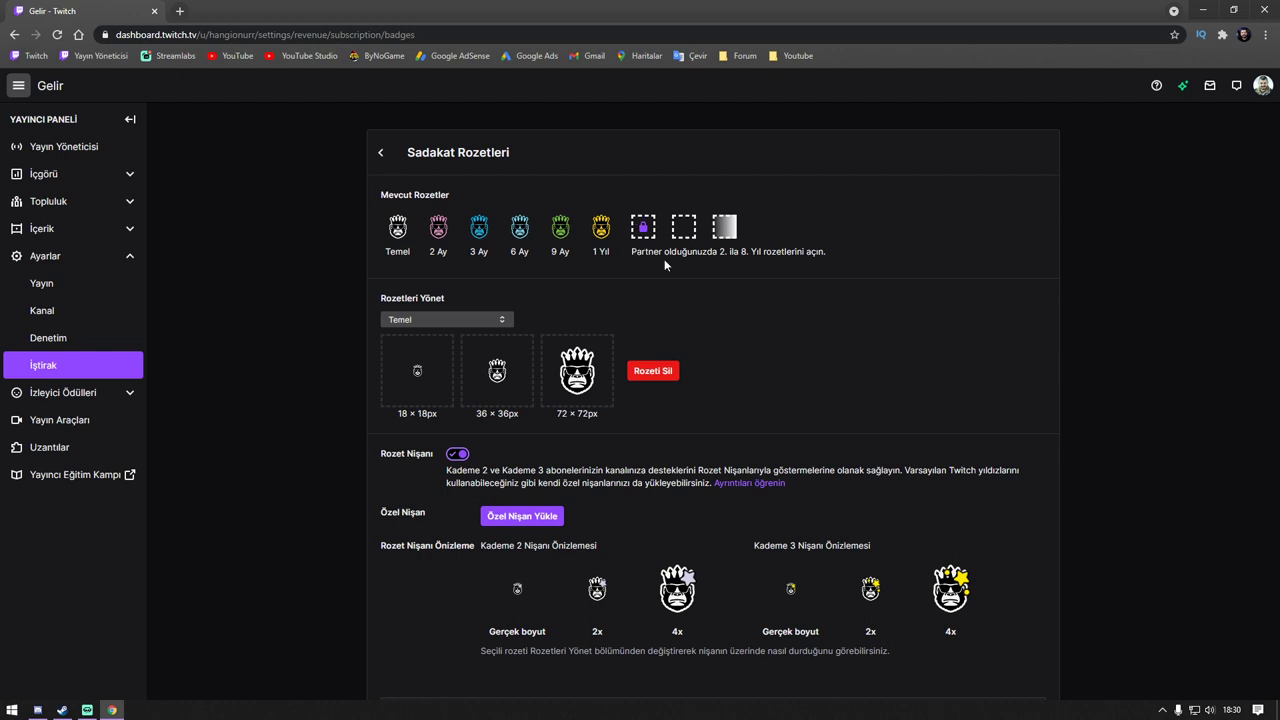
Open the custom flair upload form to review its image requirements and sizes, and close it without uploading
{"action": "scroll", "coordinate": [802, 273], "scroll_direction": "down", "scroll_amount": 2}
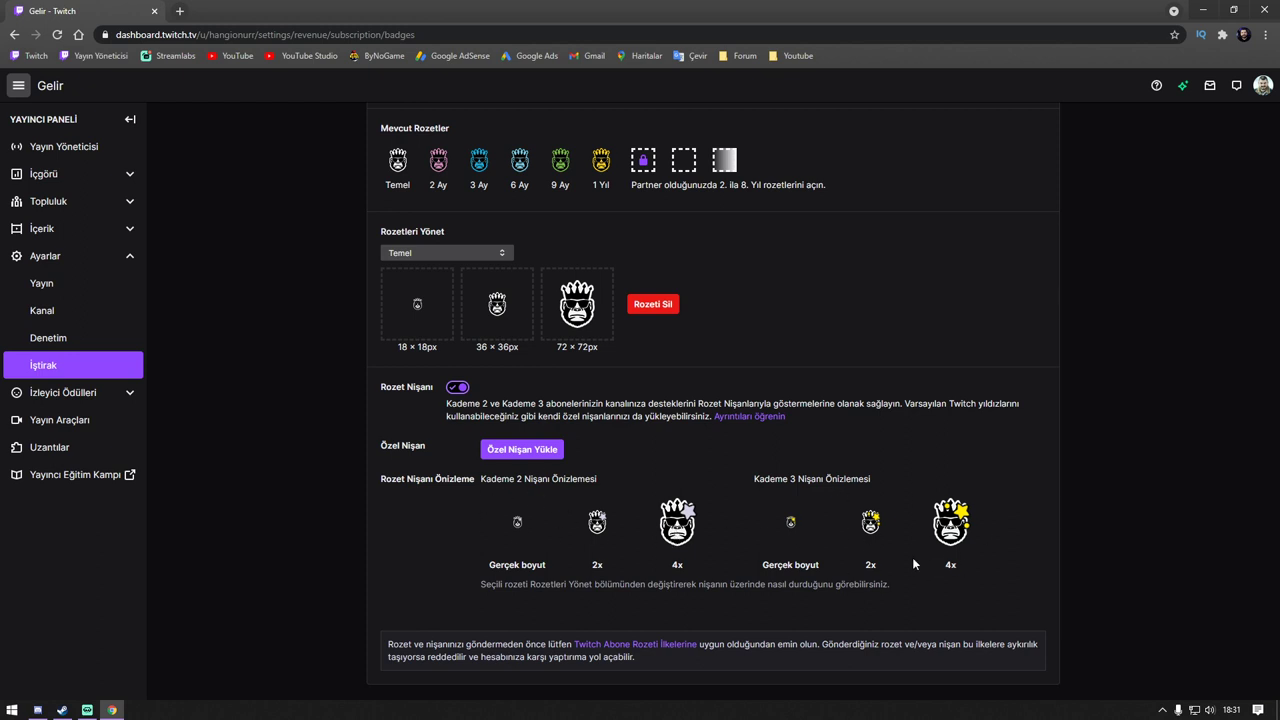
{"action": "left_click", "coordinate": [528, 452]}
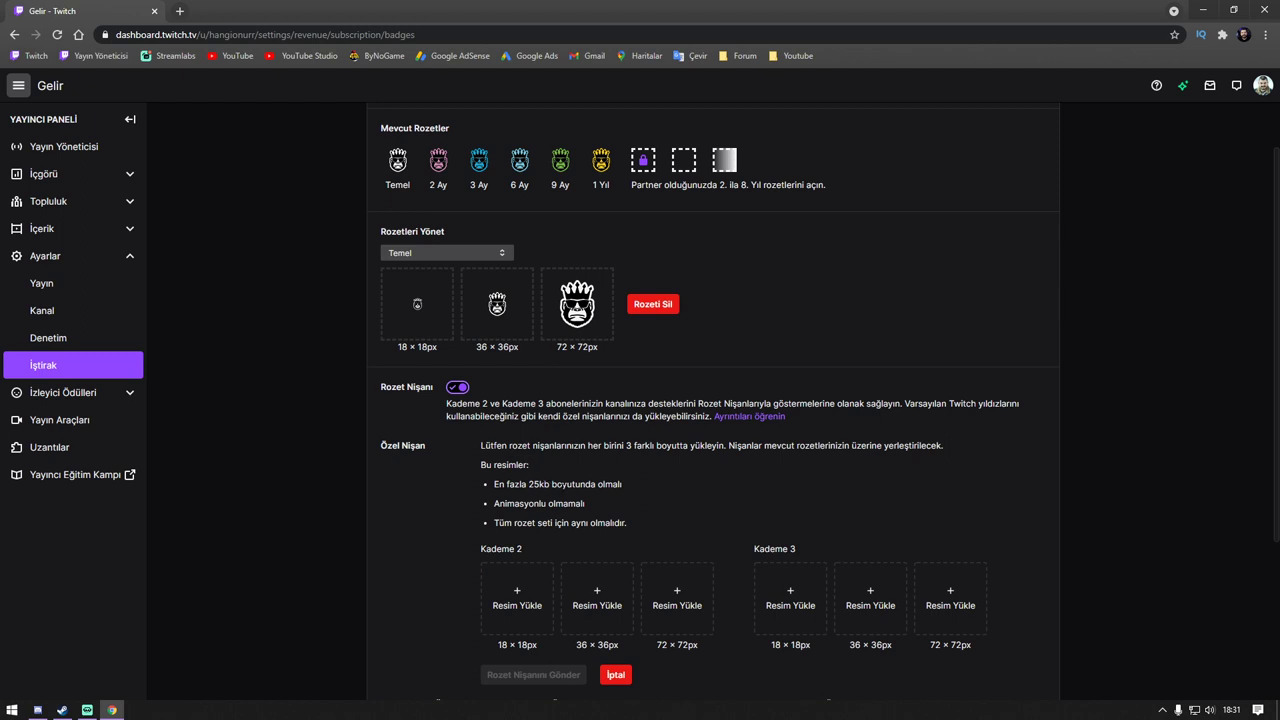
{"action": "left_click", "coordinate": [616, 675]}
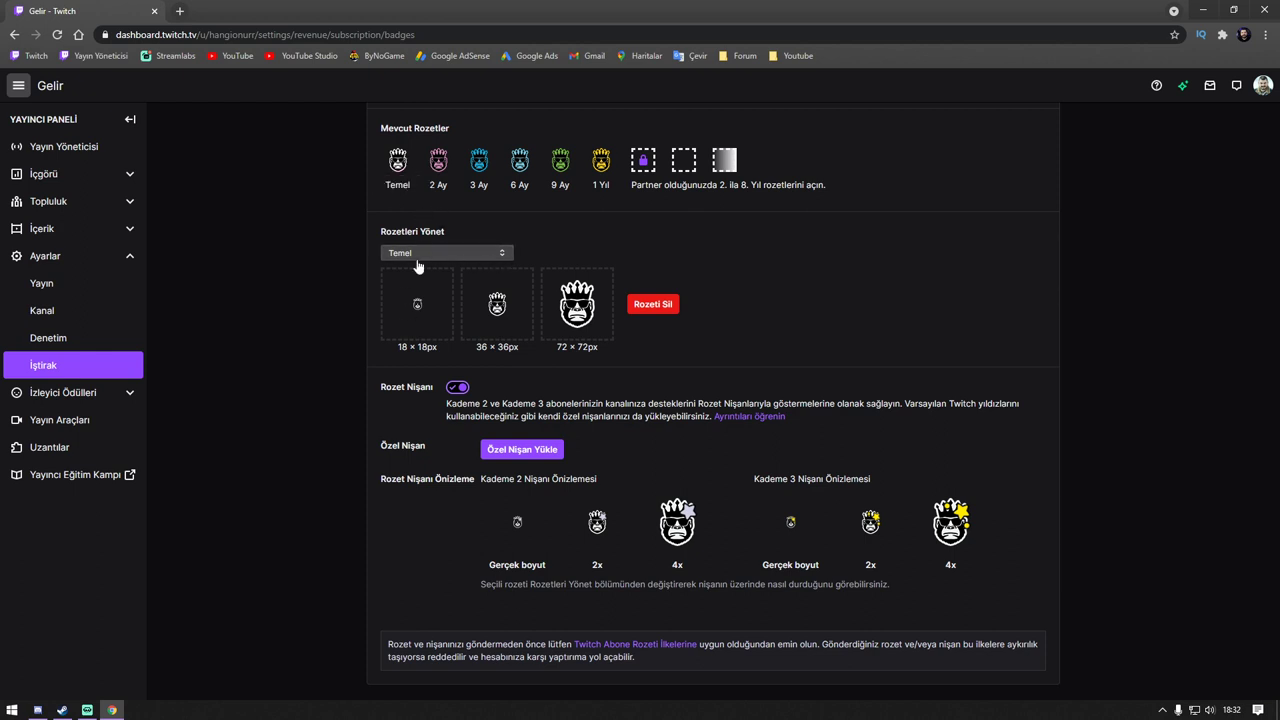
View the 2 Ay and 9 Ay loyalty badges in the badge manager, and return to the Temel badge
{"action": "left_click", "coordinate": [495, 252]}
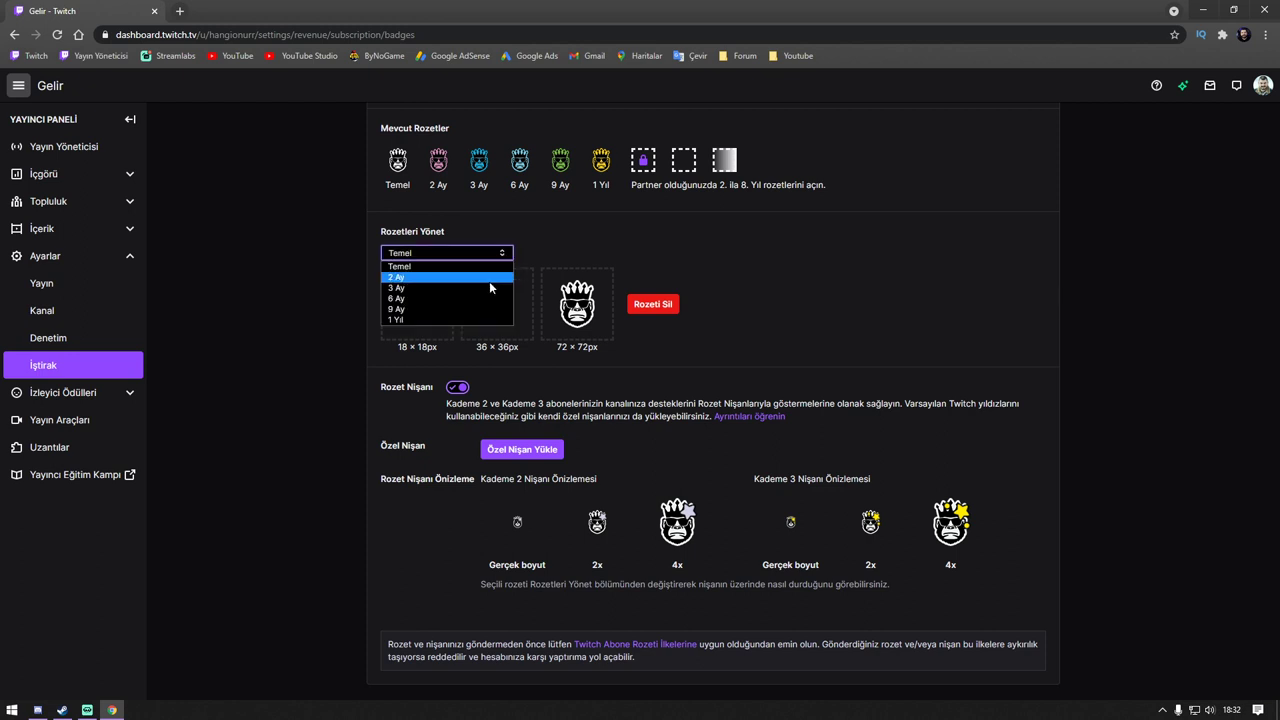
{"action": "left_click", "coordinate": [489, 279]}
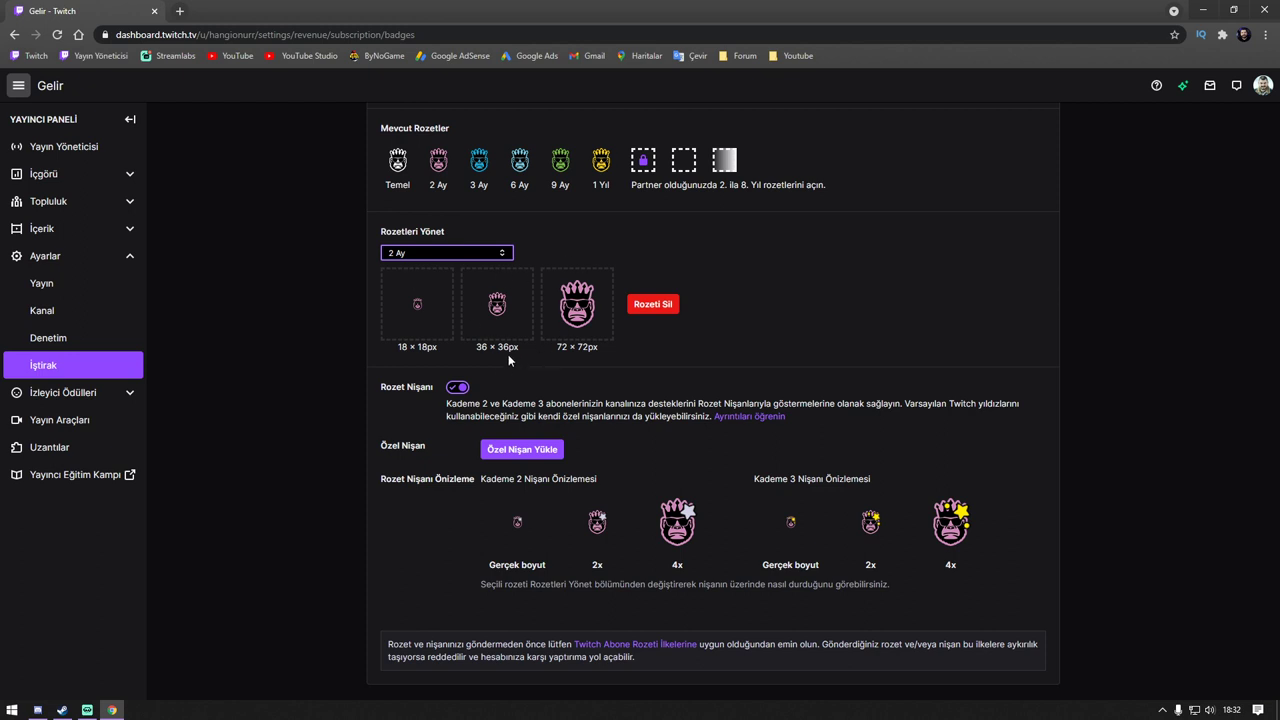
{"action": "left_click", "coordinate": [492, 254]}
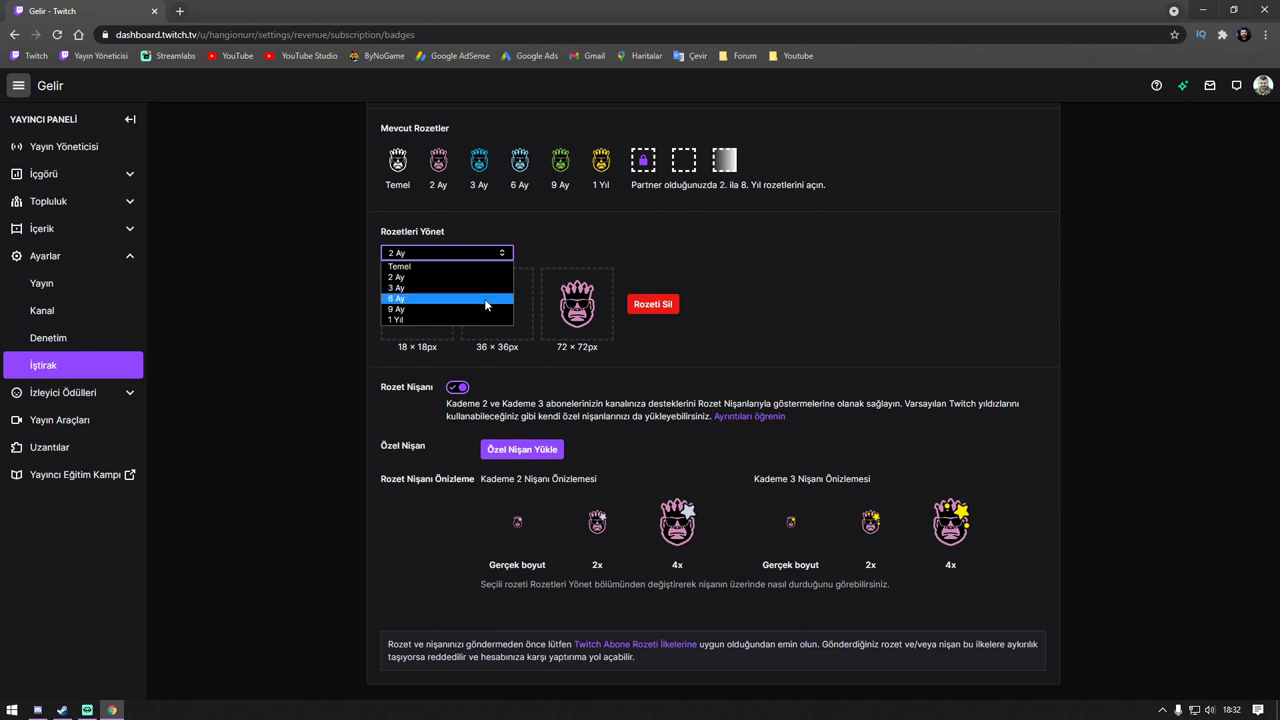
{"action": "left_click", "coordinate": [480, 309]}
{"action": "left_click", "coordinate": [485, 253]}
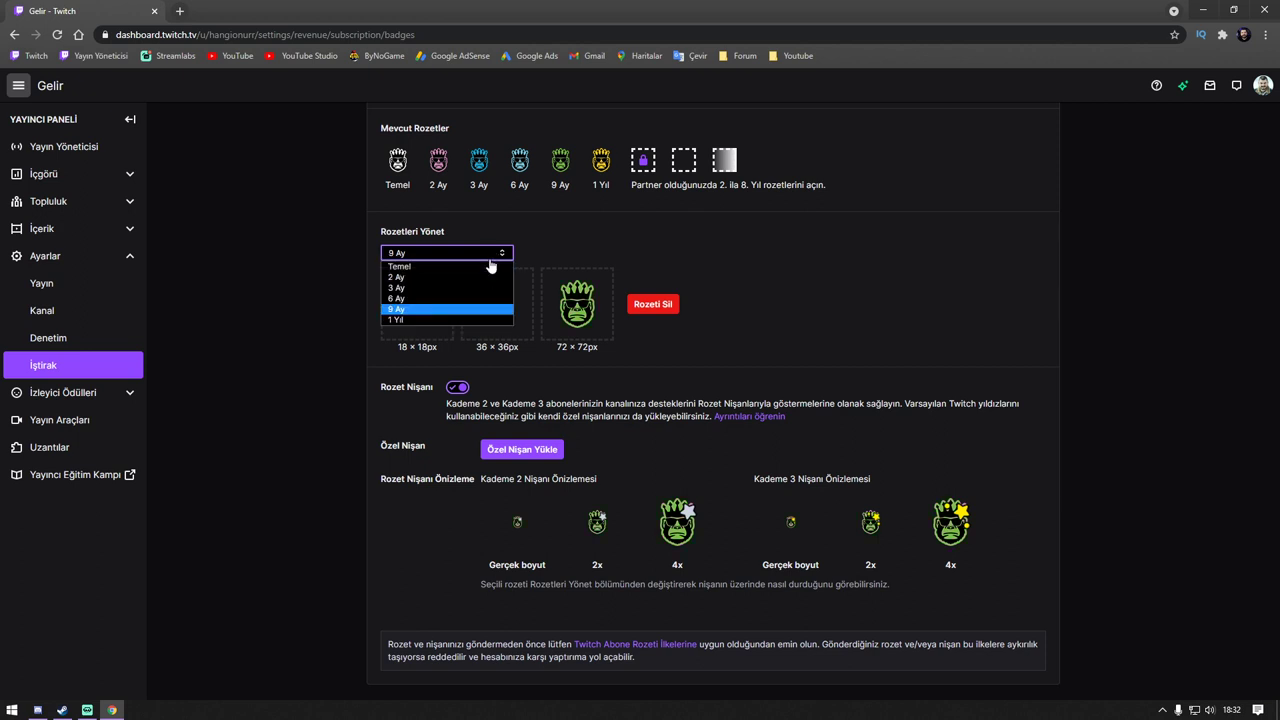
{"action": "left_click", "coordinate": [400, 266]}
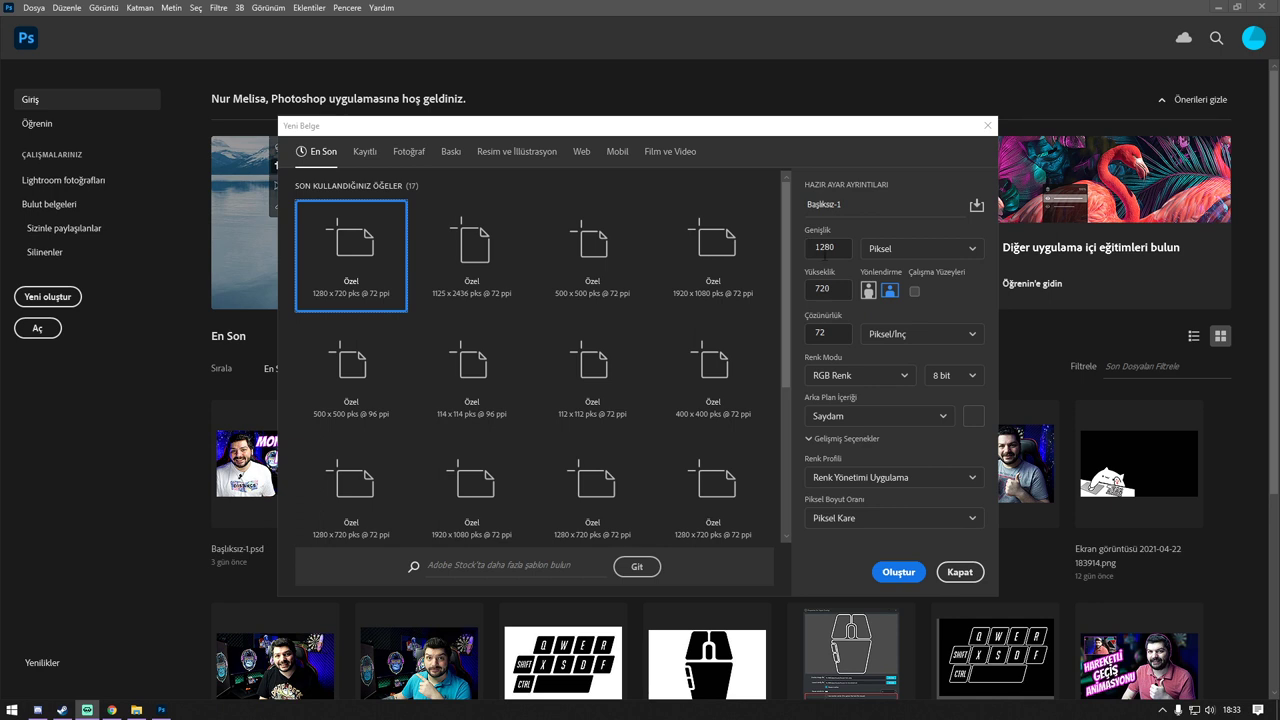
Create a 500 × 500 pixel document in Photoshop and commit the placed "logo transparan parlak" image
{"action": "double_click", "coordinate": [825, 255]}
{"action": "type", "text": "500"}
{"action": "key", "text": "Tab"}
{"action": "type", "text": "500"}
{"action": "left_click", "coordinate": [898, 572]}
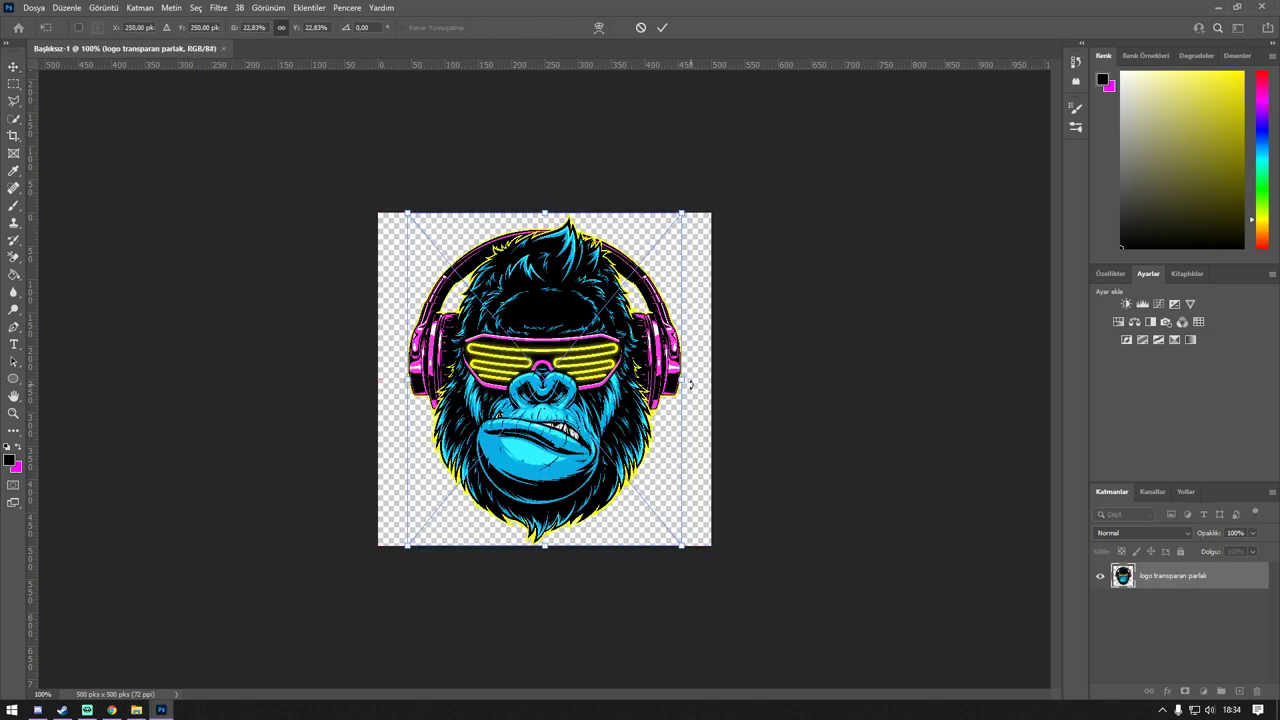
{"action": "key", "text": "Return"}
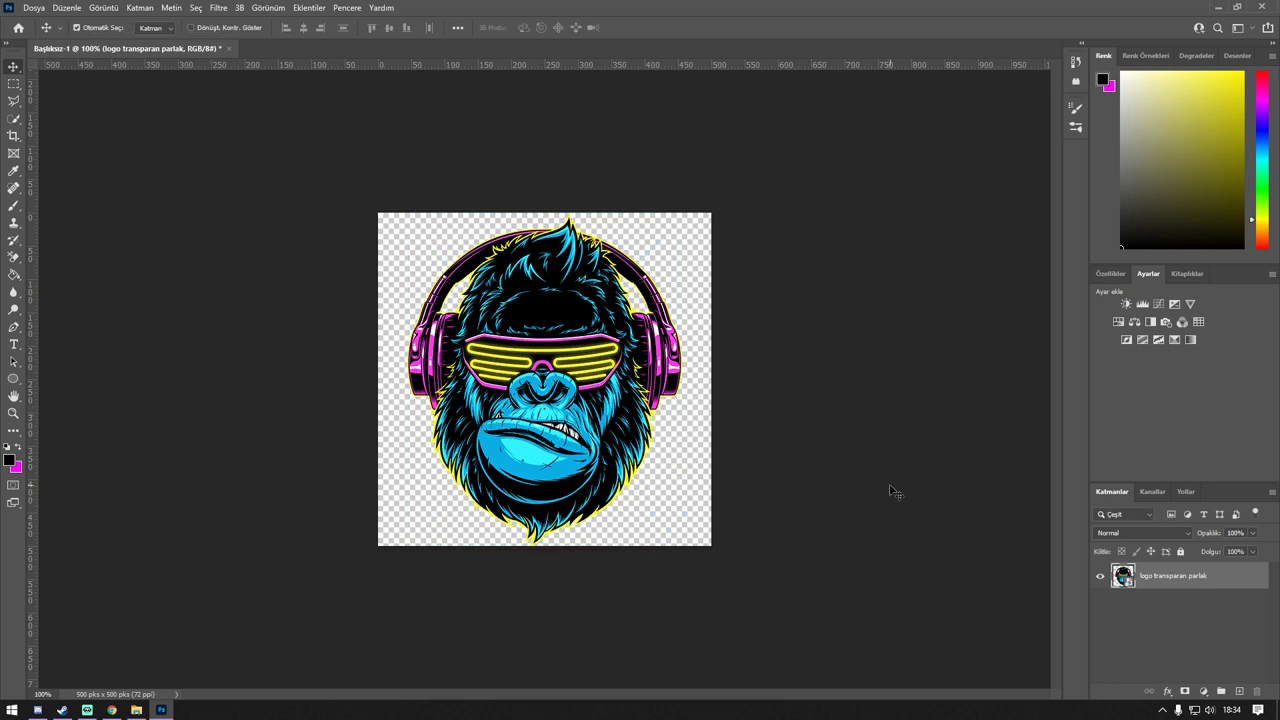
Switch to Chrome to check the required badge sizes on Twitch, and return to Photoshop
{"action": "left_click", "coordinate": [111, 710]}
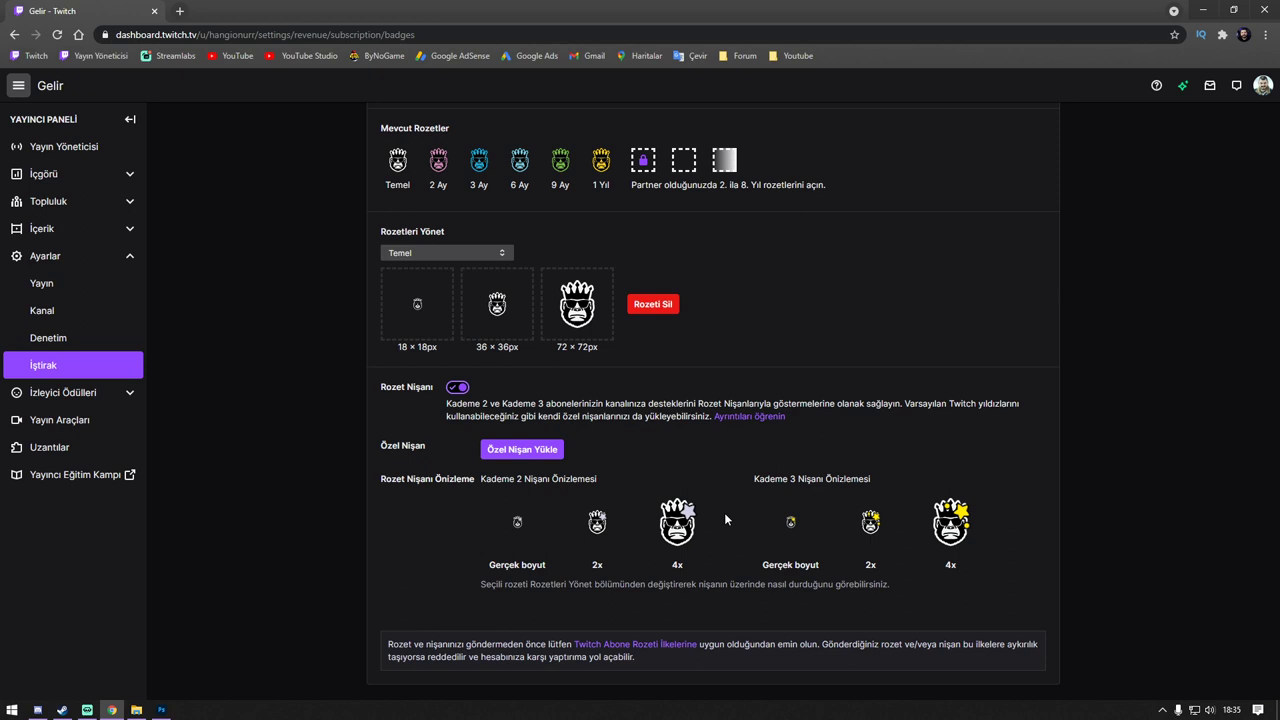
{"action": "mouse_move", "coordinate": [161, 710]}
{"action": "left_click", "coordinate": [161, 710]}
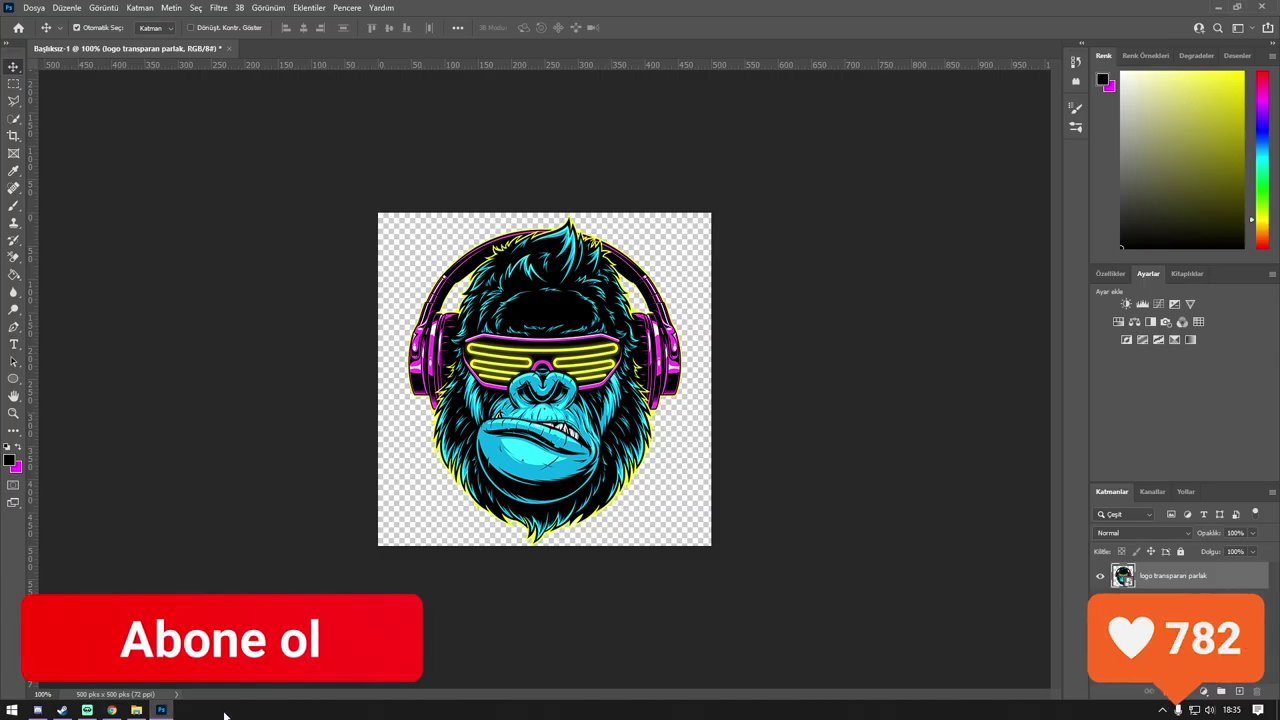
Resize the logo image to 72 × 72 pixels
{"action": "left_click", "coordinate": [95, 8]}
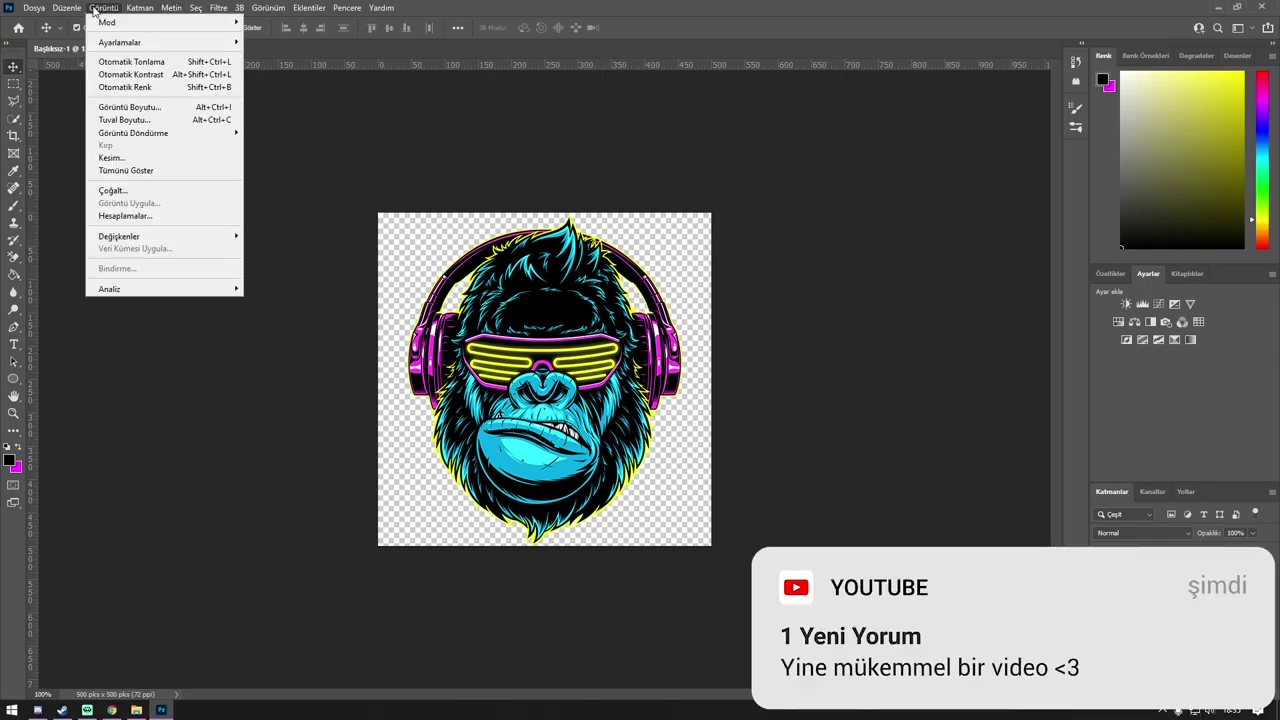
{"action": "left_click", "coordinate": [153, 110]}
{"action": "type", "text": "7"}
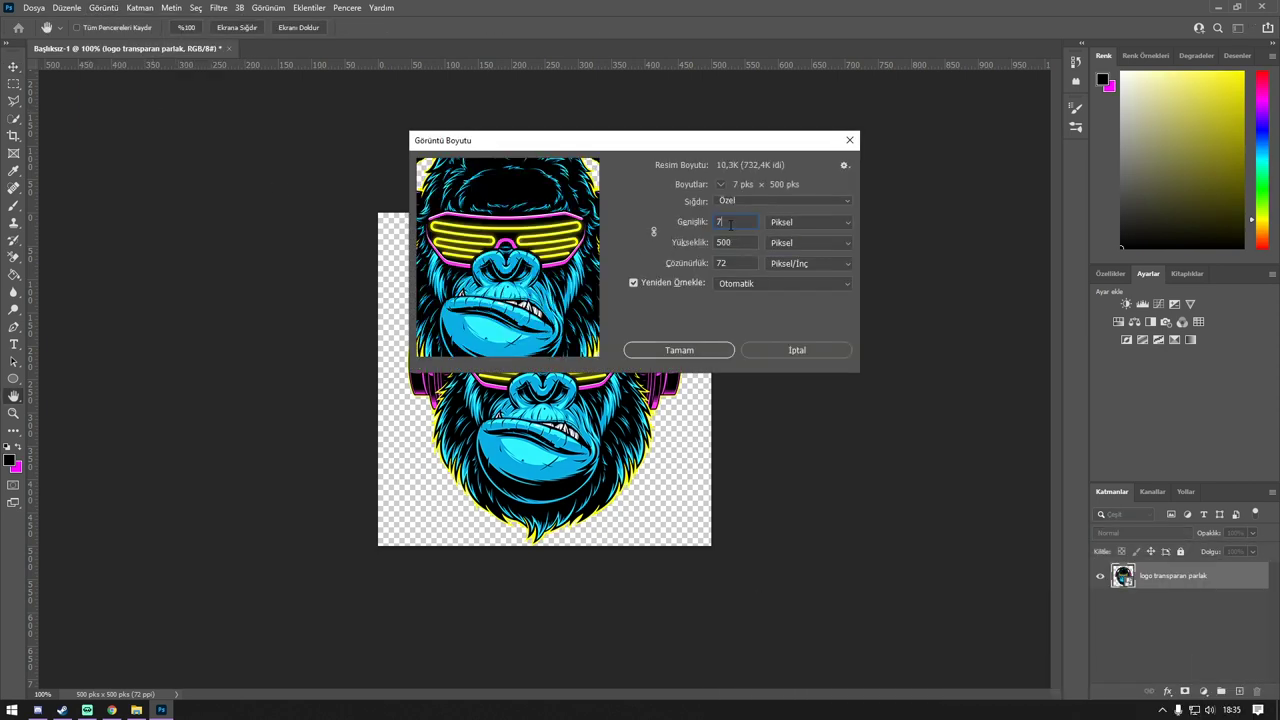
{"action": "type", "text": "2"}
{"action": "left_click", "coordinate": [739, 241]}
{"action": "double_click", "coordinate": [739, 241]}
{"action": "type", "text": "72"}
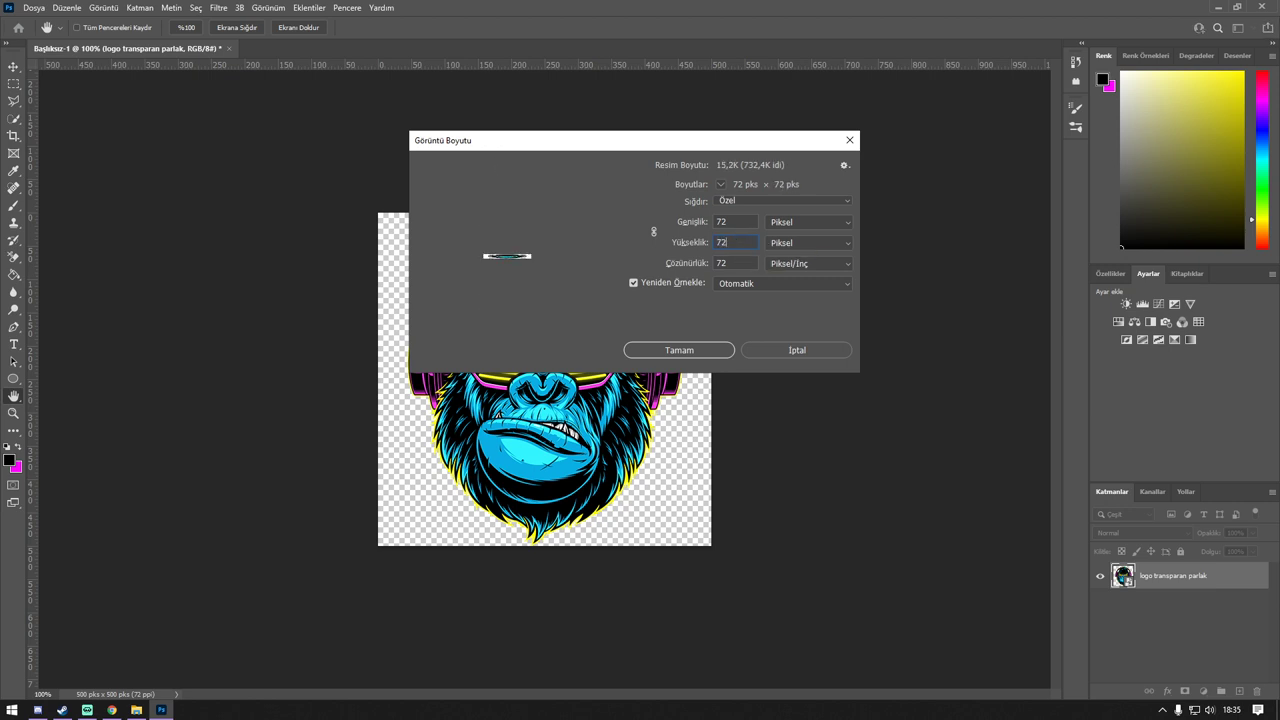
{"action": "left_click", "coordinate": [650, 353]}
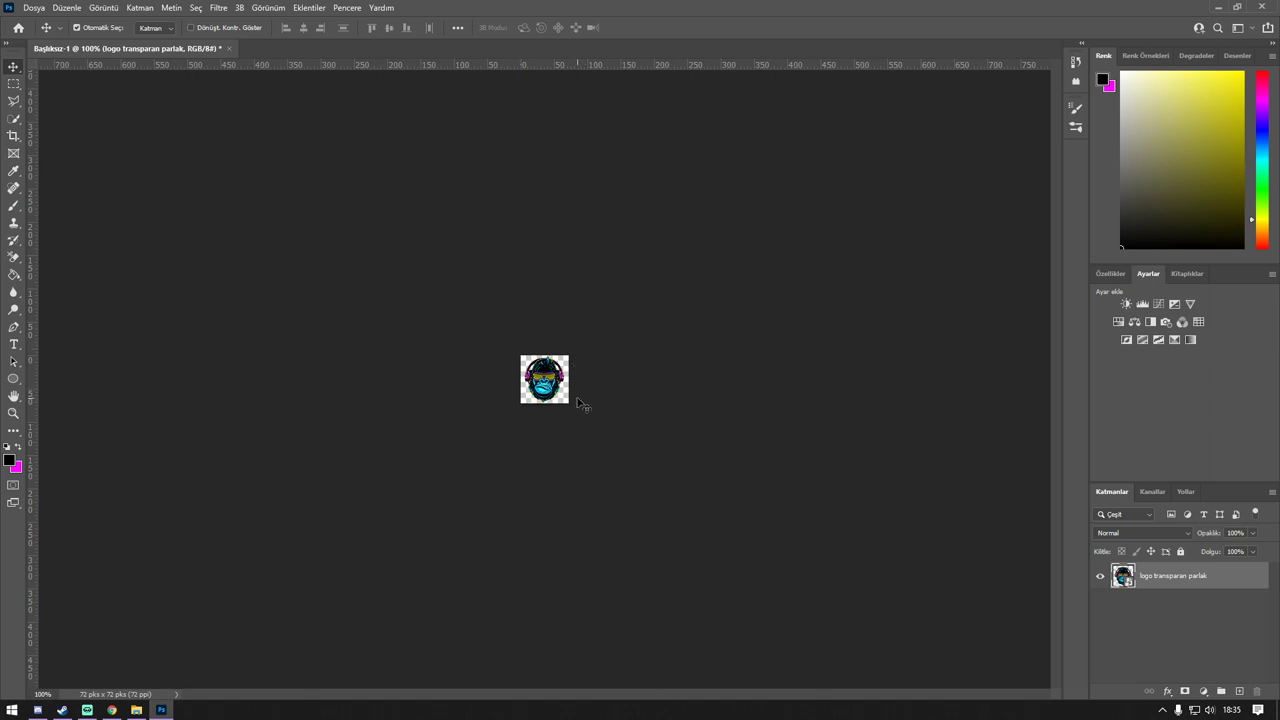
Save a copy of the 72-pixel image to the desktop (Masaüstü) as a PNG named 72
{"action": "left_click", "coordinate": [39, 12]}
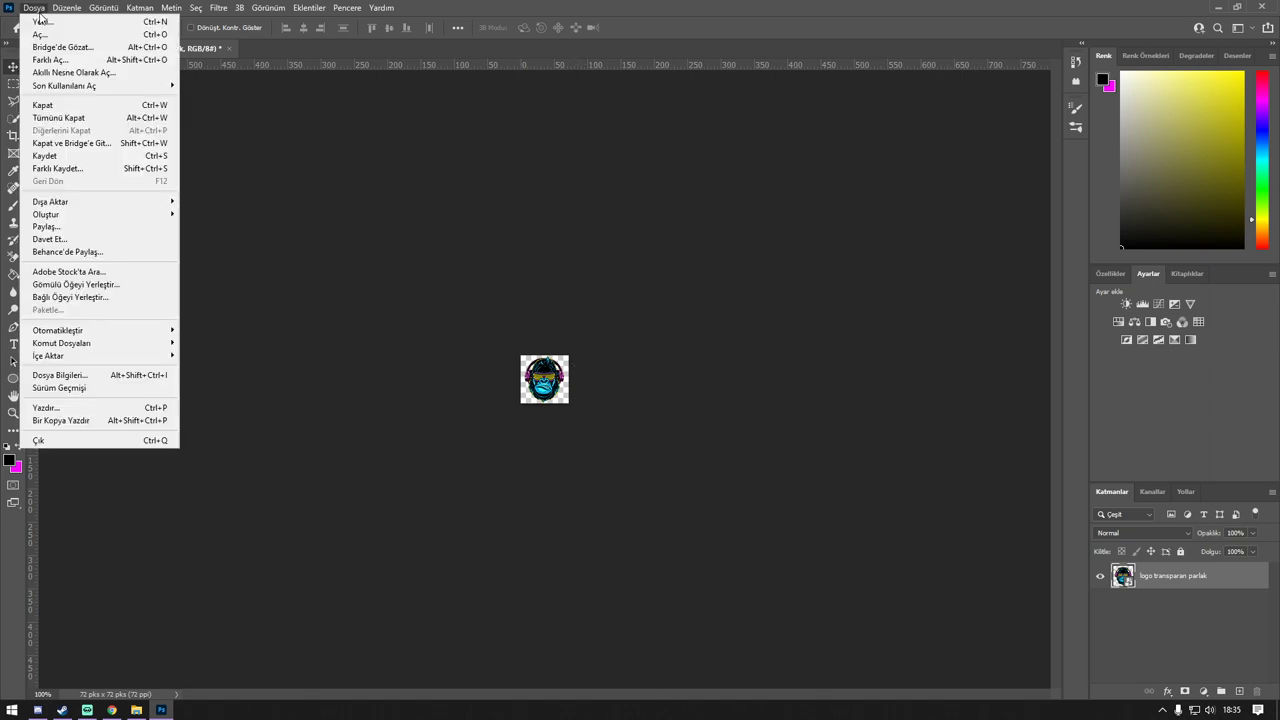
{"action": "left_click", "coordinate": [85, 170]}
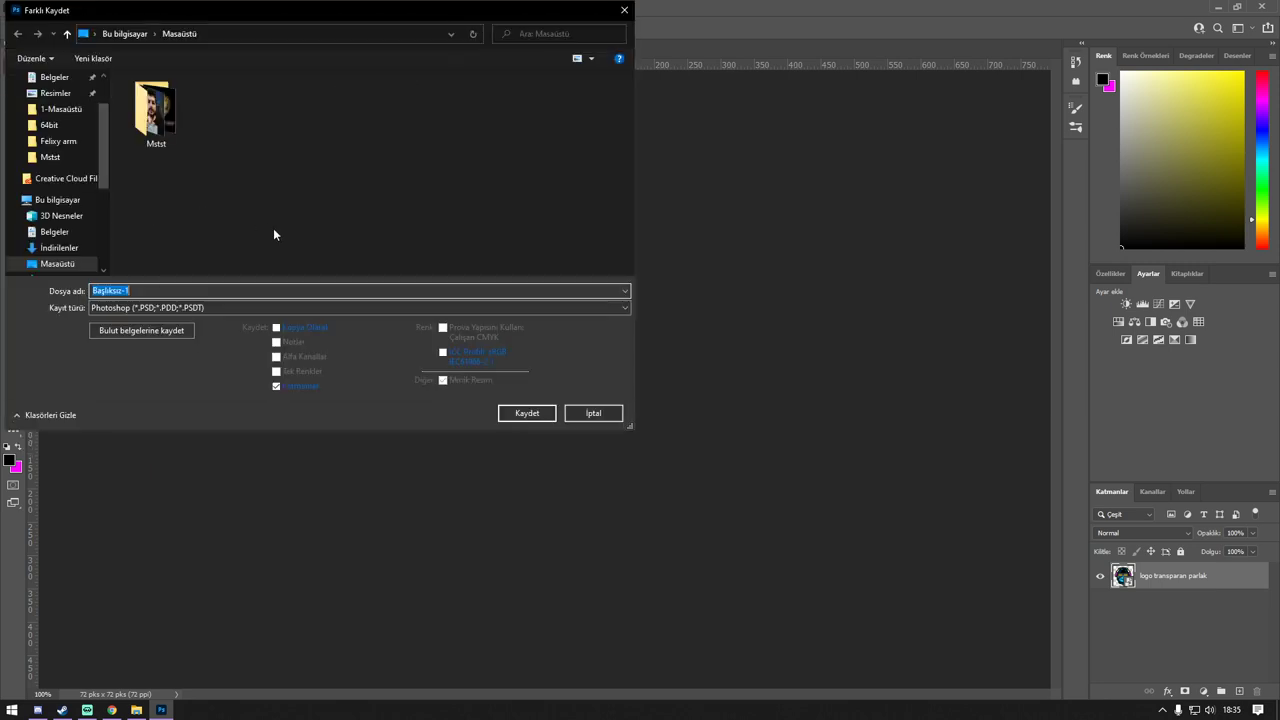
{"action": "scroll", "coordinate": [99, 154], "scroll_direction": "up", "scroll_amount": 5}
{"action": "left_click", "coordinate": [66, 106]}
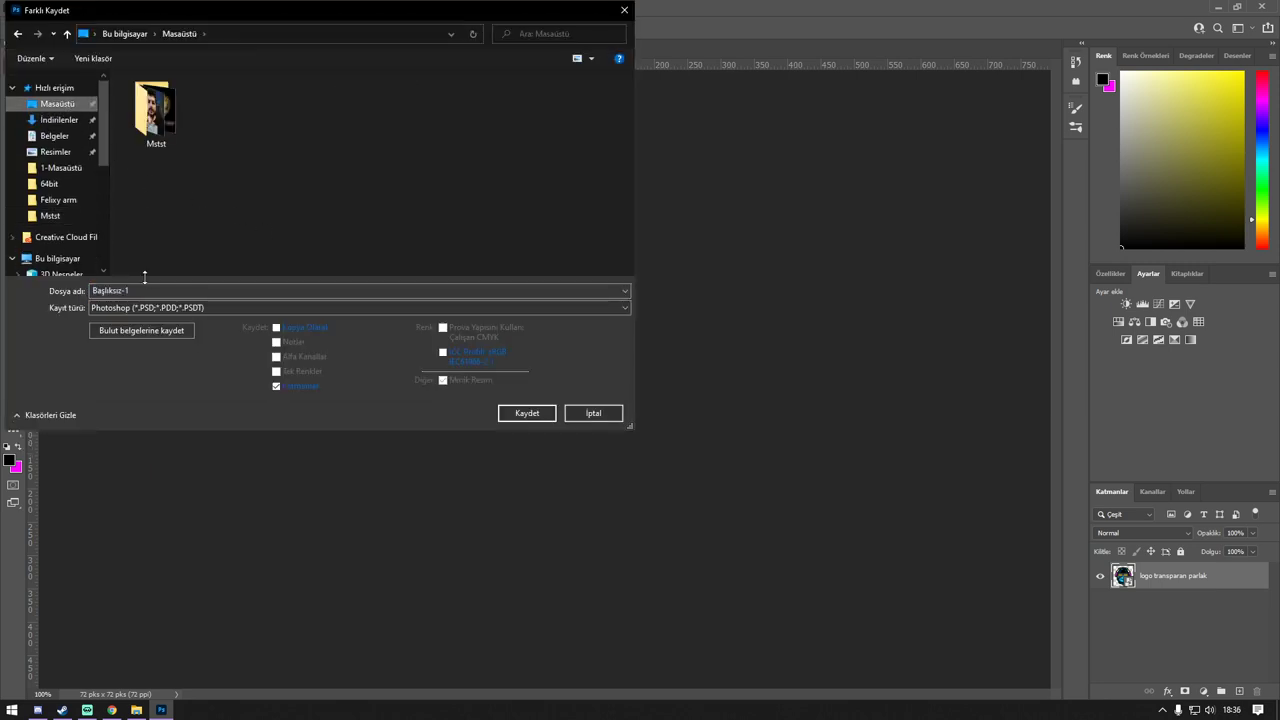
{"action": "left_click", "coordinate": [148, 307]}
{"action": "left_click", "coordinate": [174, 491]}
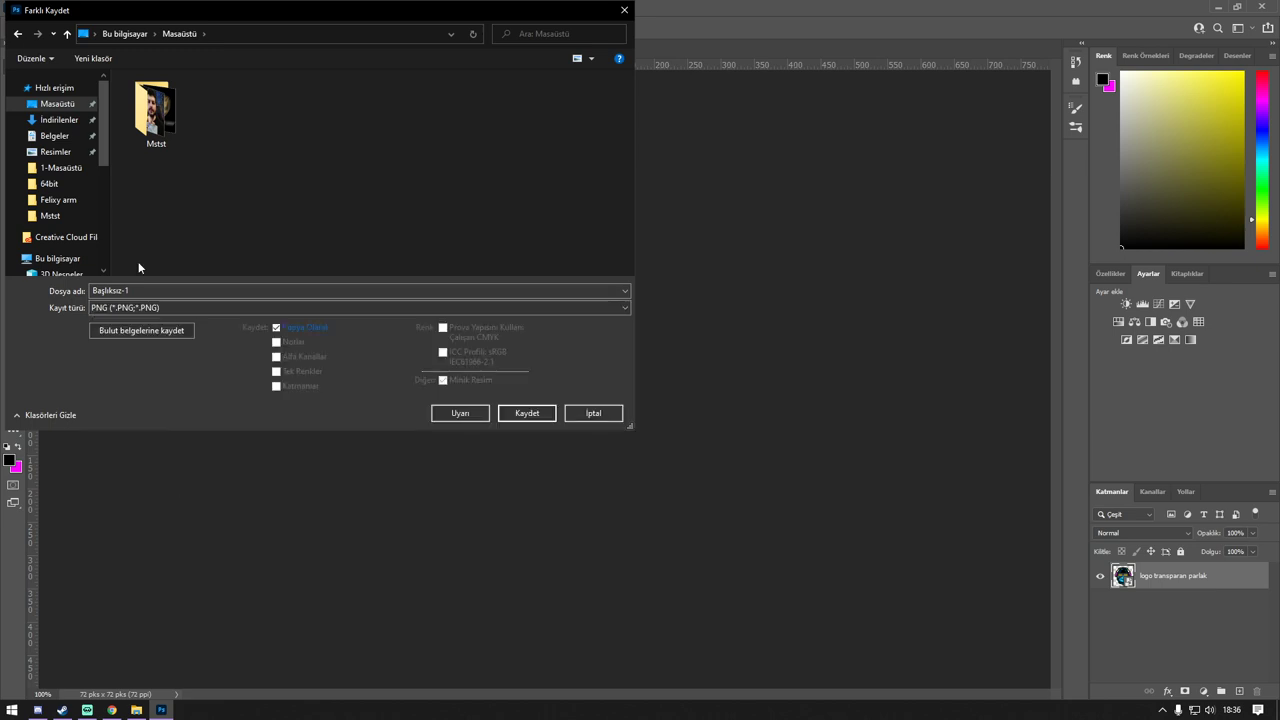
{"action": "left_click", "coordinate": [153, 289]}
{"action": "double_click", "coordinate": [153, 289]}
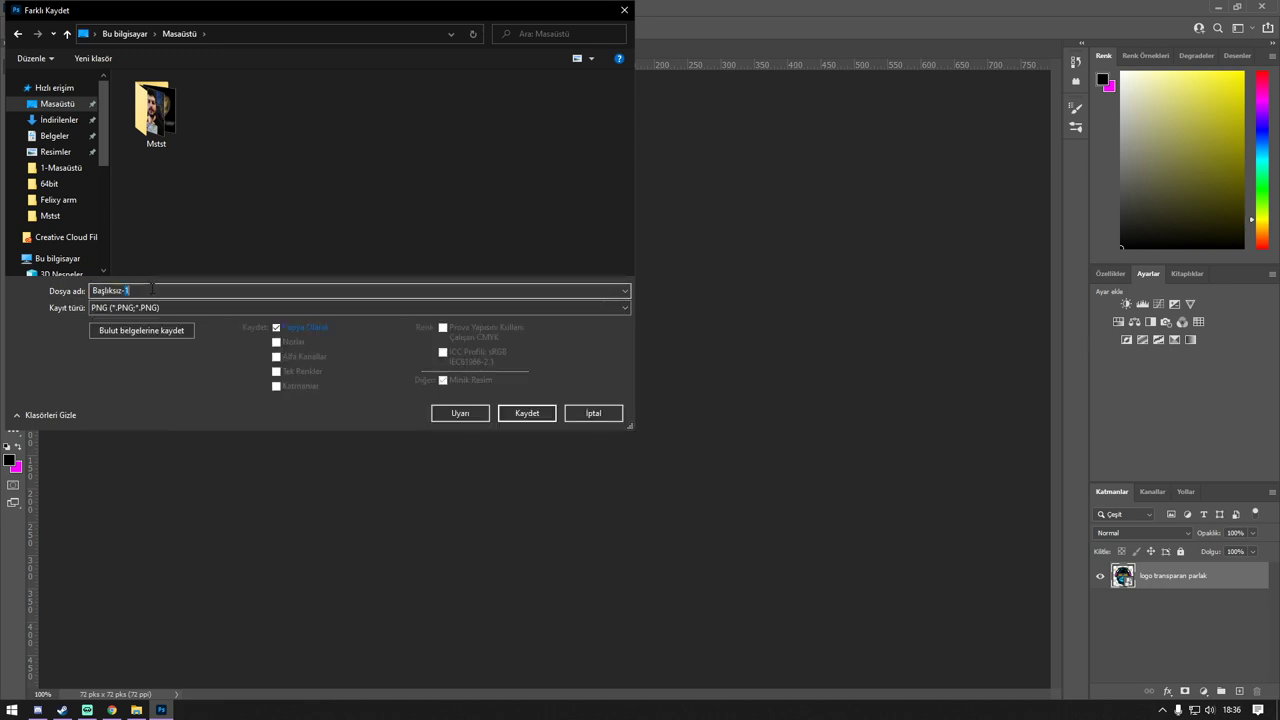
{"action": "key", "text": "ctrl+a"}
{"action": "type", "text": "72"}
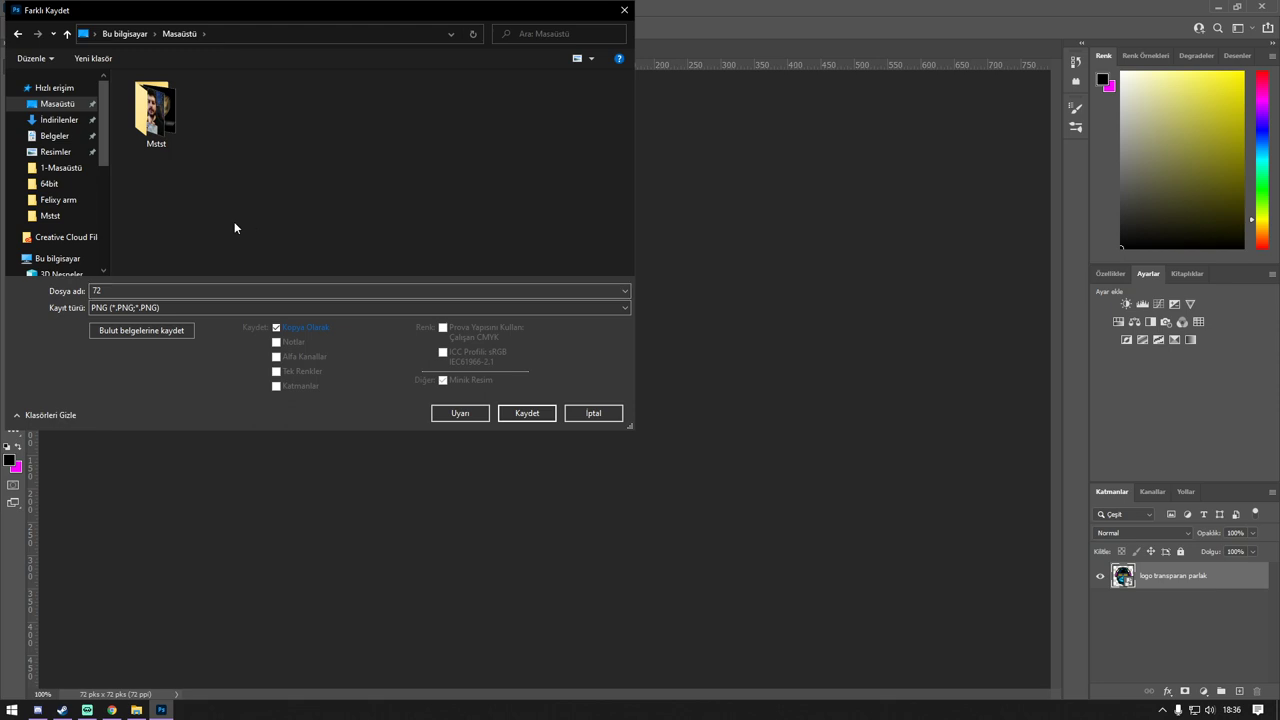
{"action": "left_click", "coordinate": [533, 412]}
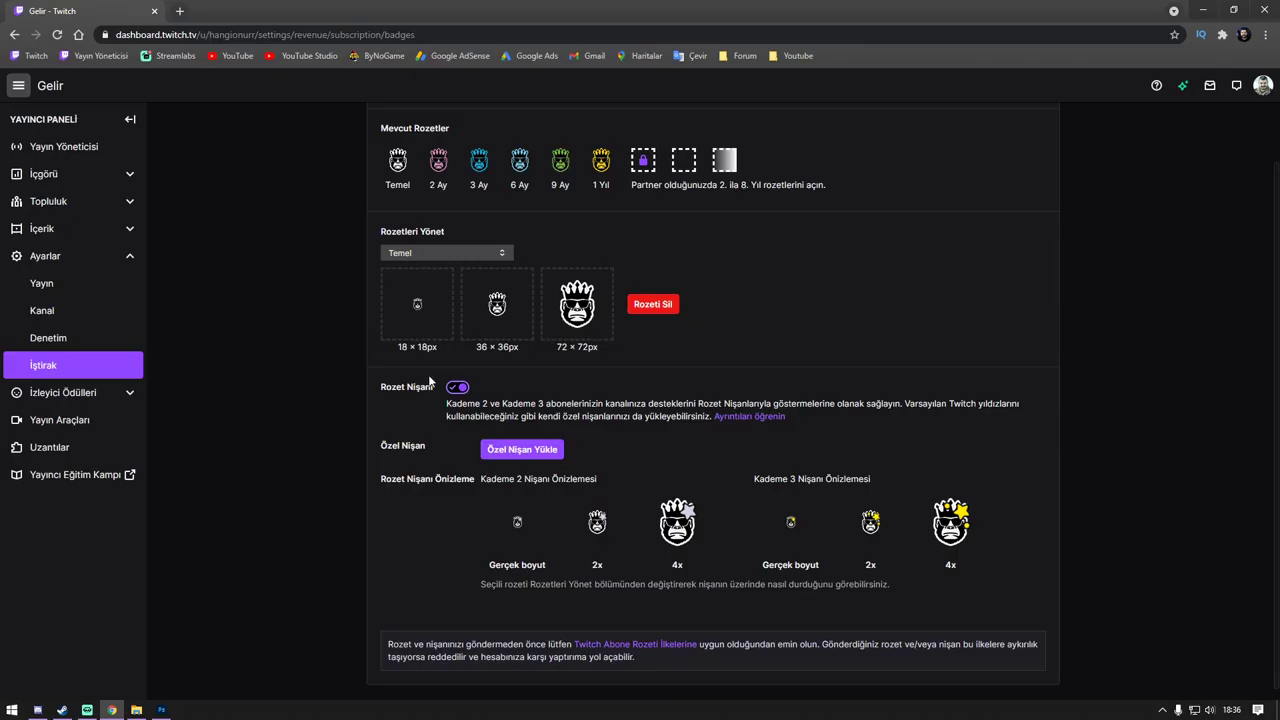
Return to Photoshop from the browser and resize the logo image to 36 × 36 pixels
{"action": "key", "text": "alt+Tab"}
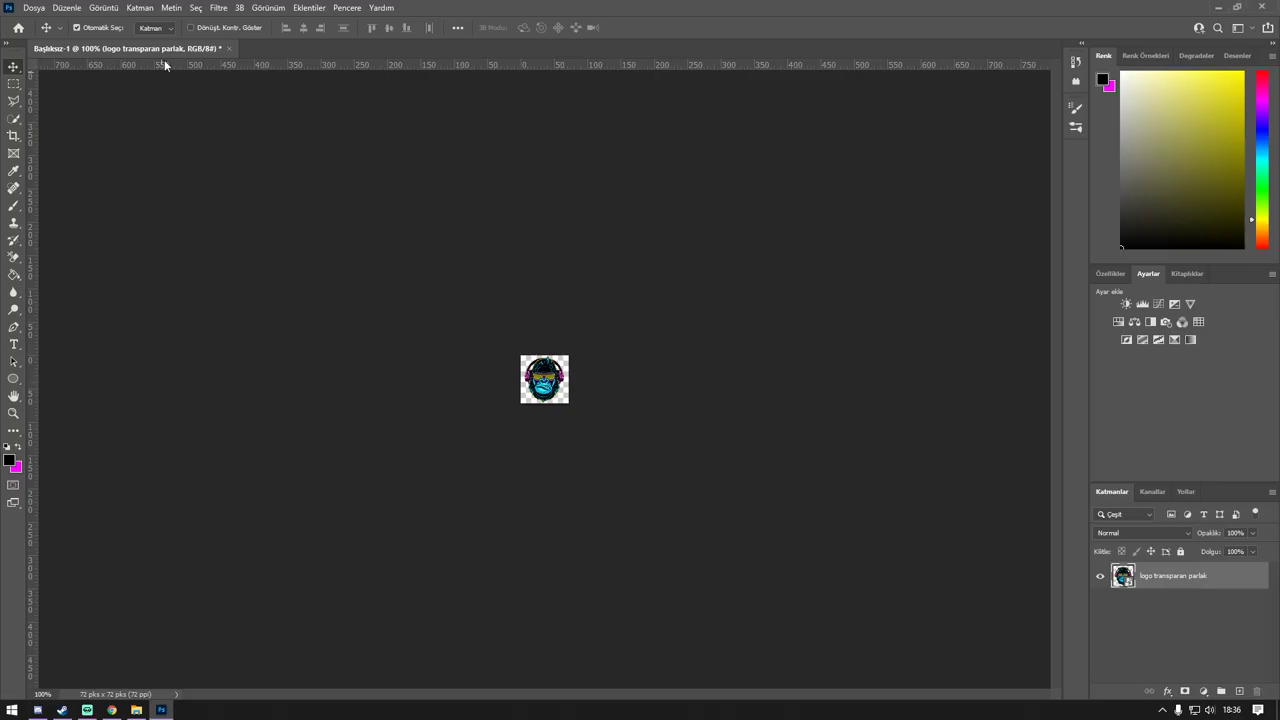
{"action": "left_click", "coordinate": [103, 7]}
{"action": "left_click", "coordinate": [140, 107]}
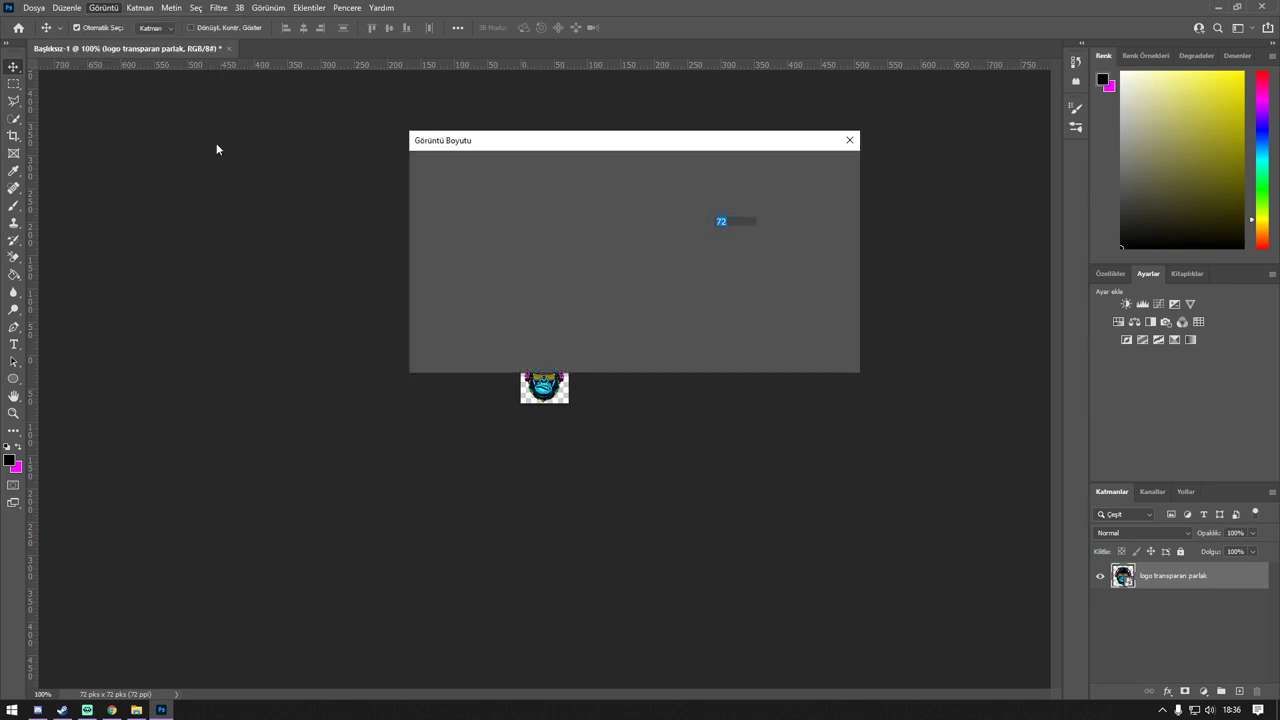
{"action": "type", "text": "36"}
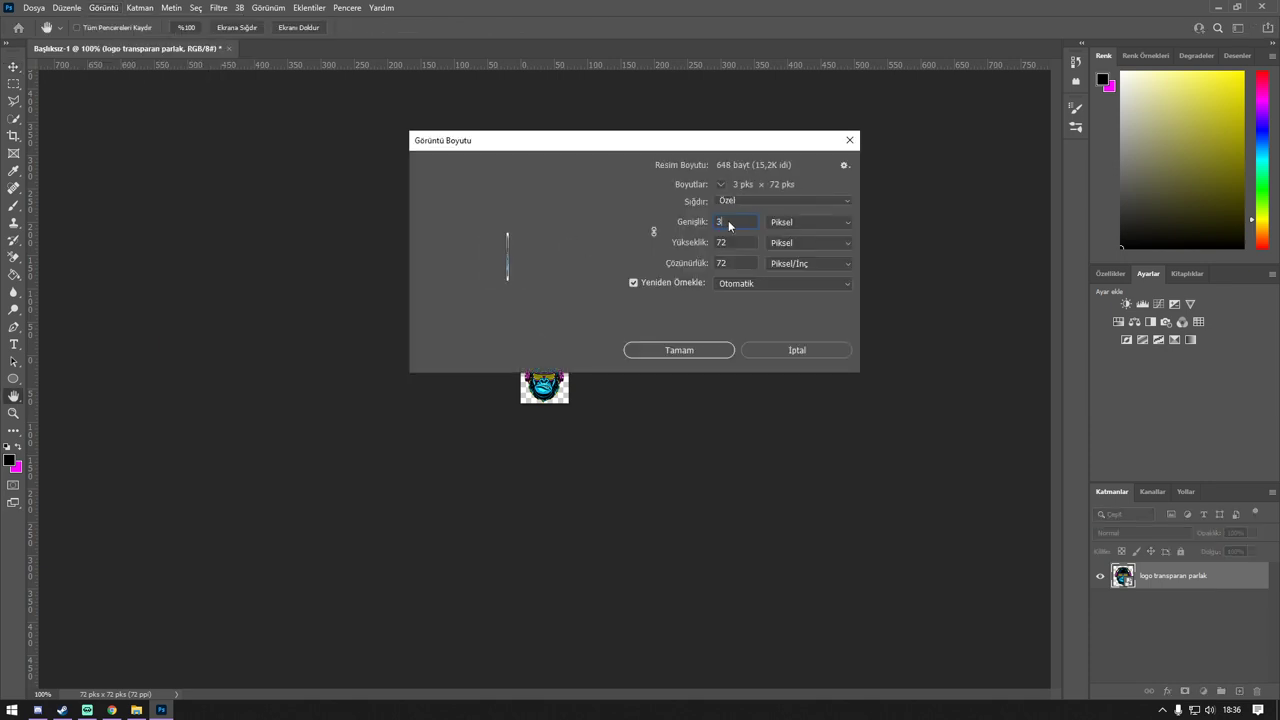
{"action": "type", "text": "36"}
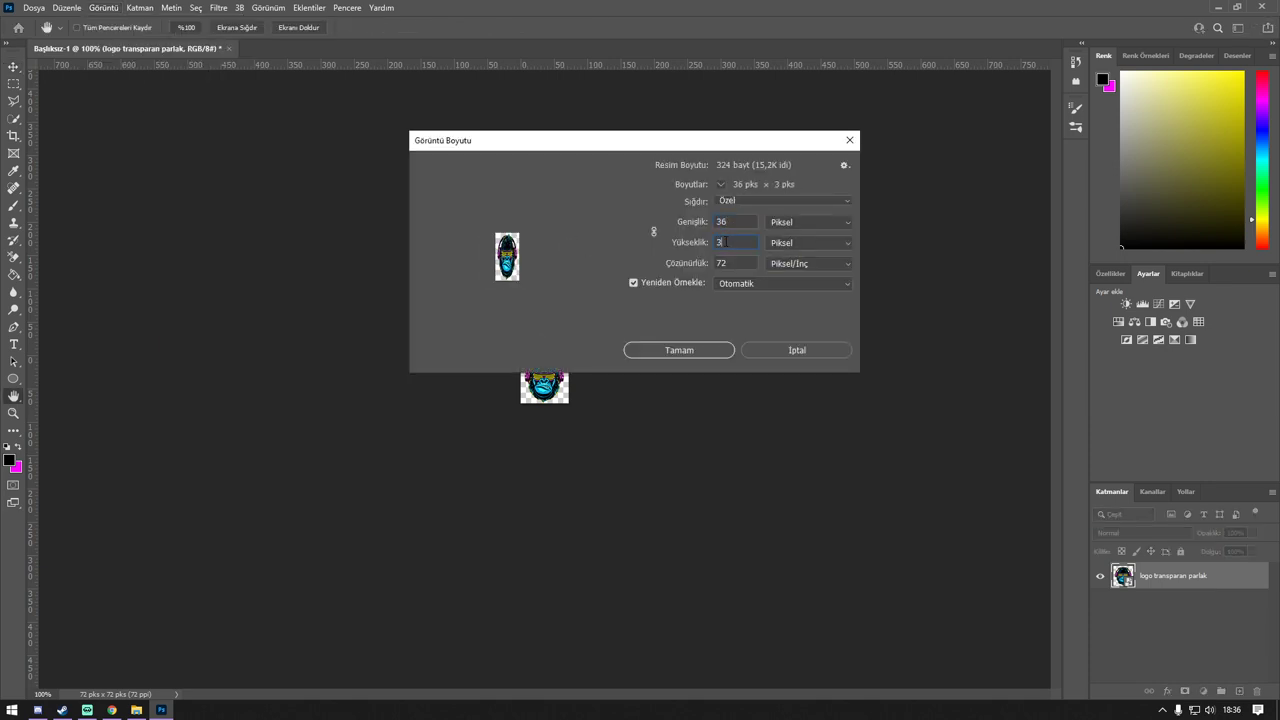
{"action": "left_click", "coordinate": [694, 351]}
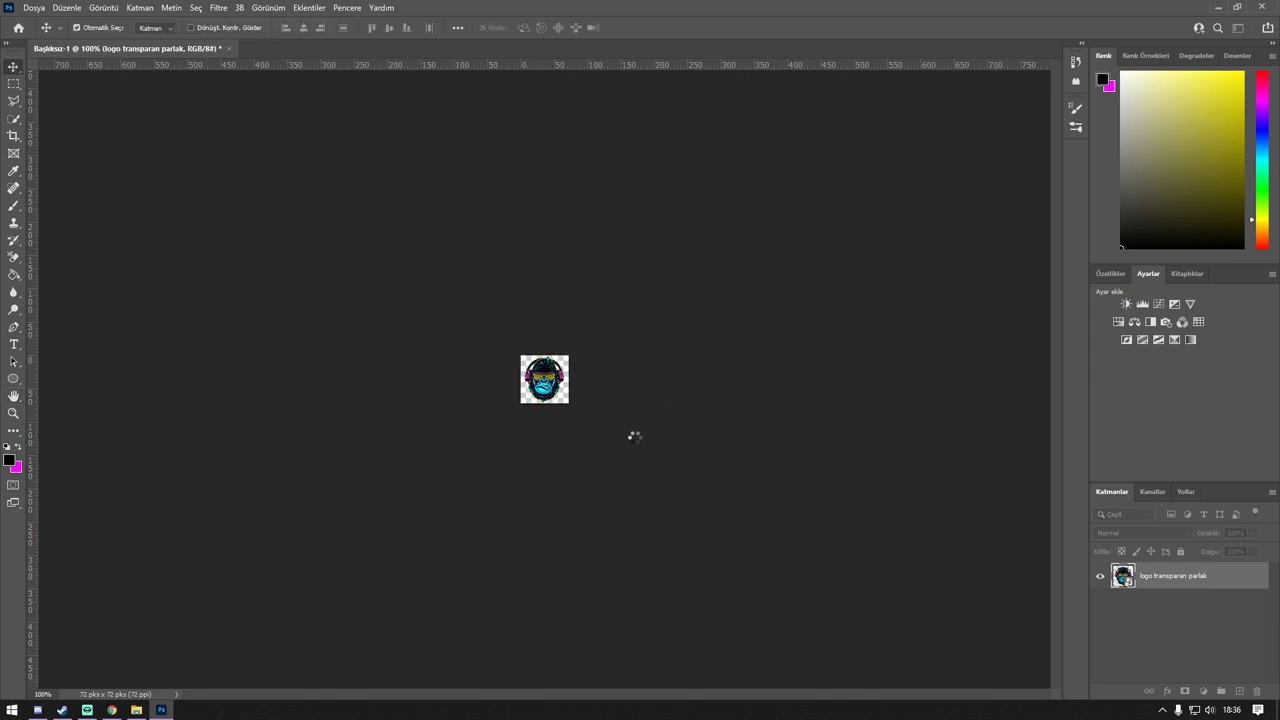
Save a copy of the 36-pixel image to the desktop as a PNG named 36, with the medium file size option
{"action": "left_click", "coordinate": [33, 8]}
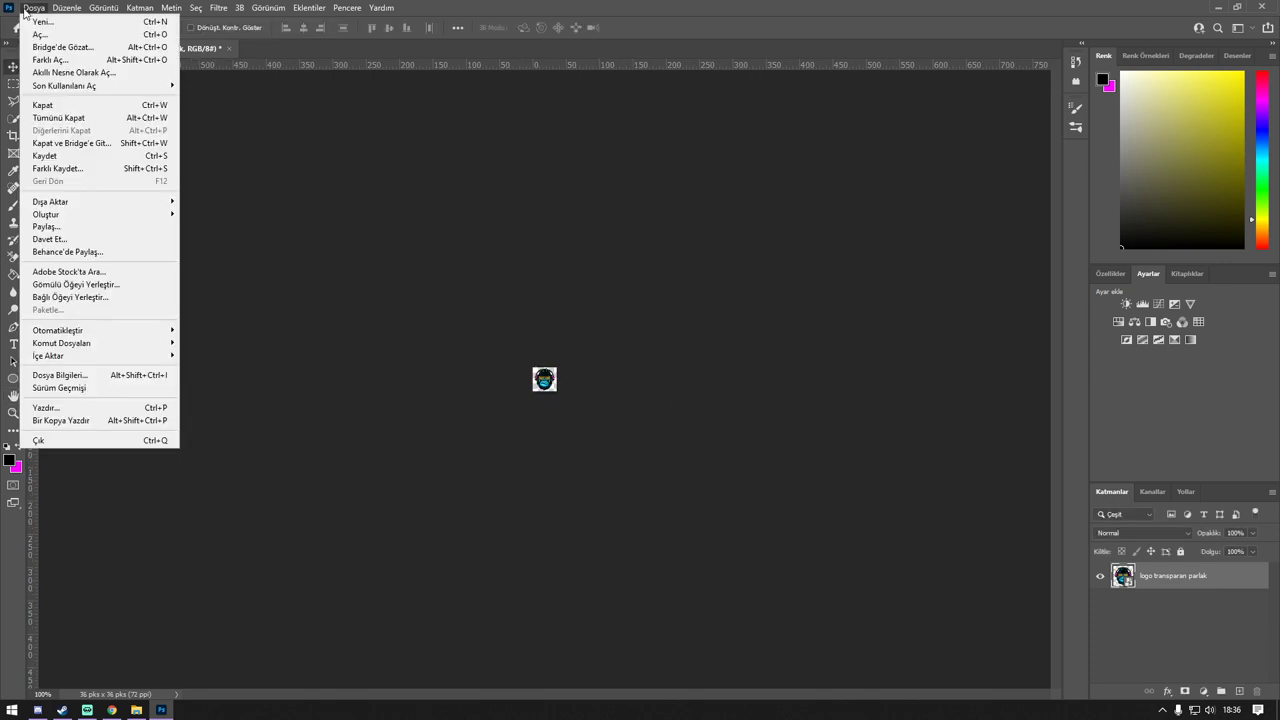
{"action": "left_click", "coordinate": [80, 168]}
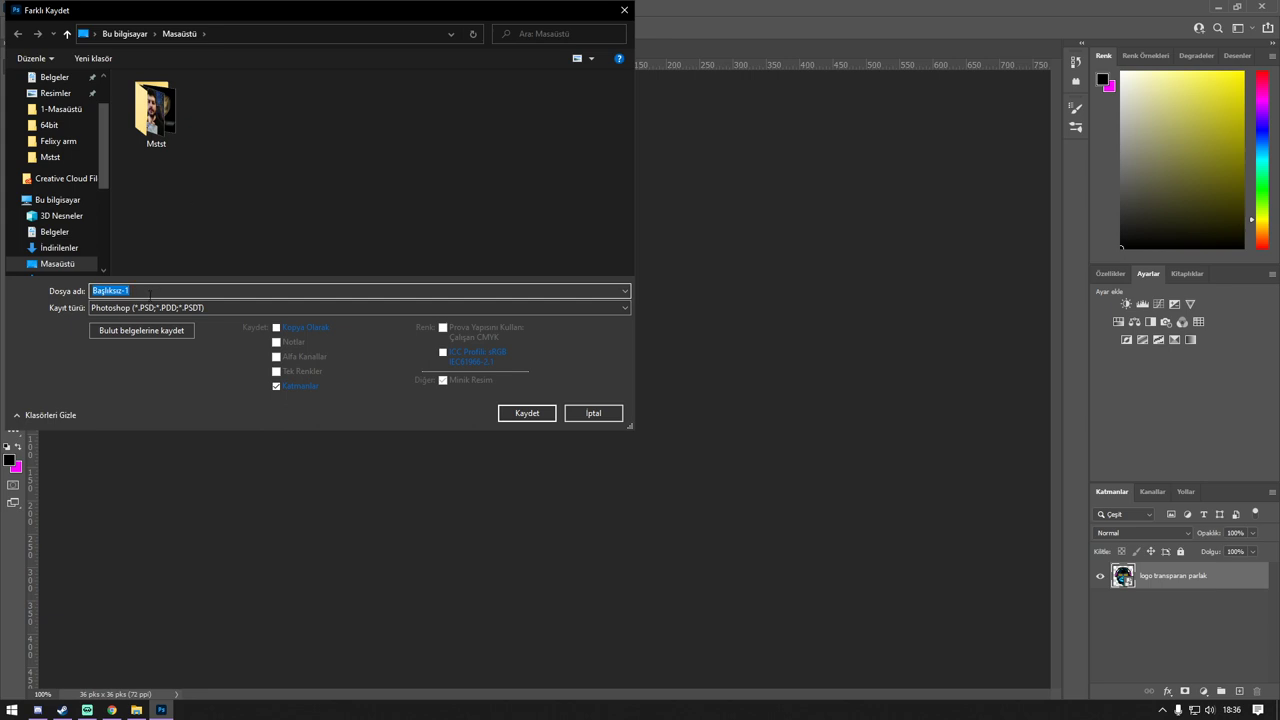
{"action": "left_click", "coordinate": [190, 307]}
{"action": "left_click", "coordinate": [172, 497]}
{"action": "type", "text": "36"}
{"action": "left_click", "coordinate": [515, 412]}
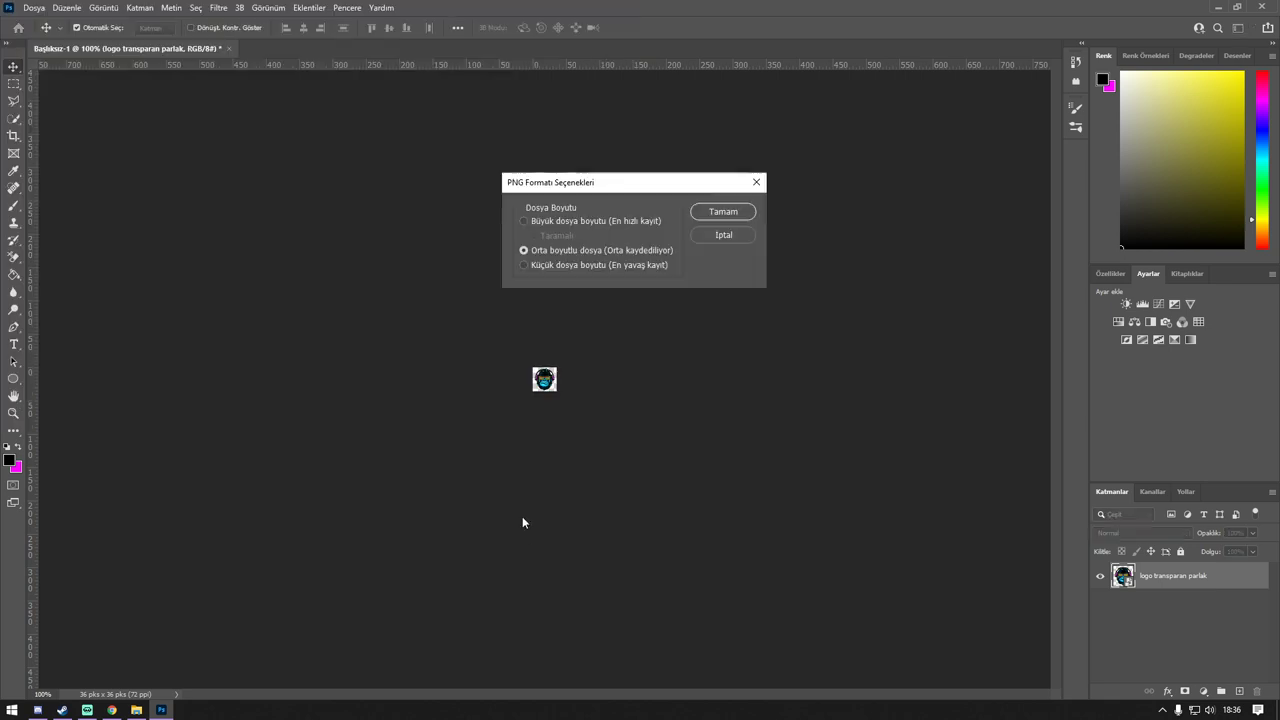
{"action": "left_click", "coordinate": [724, 212]}
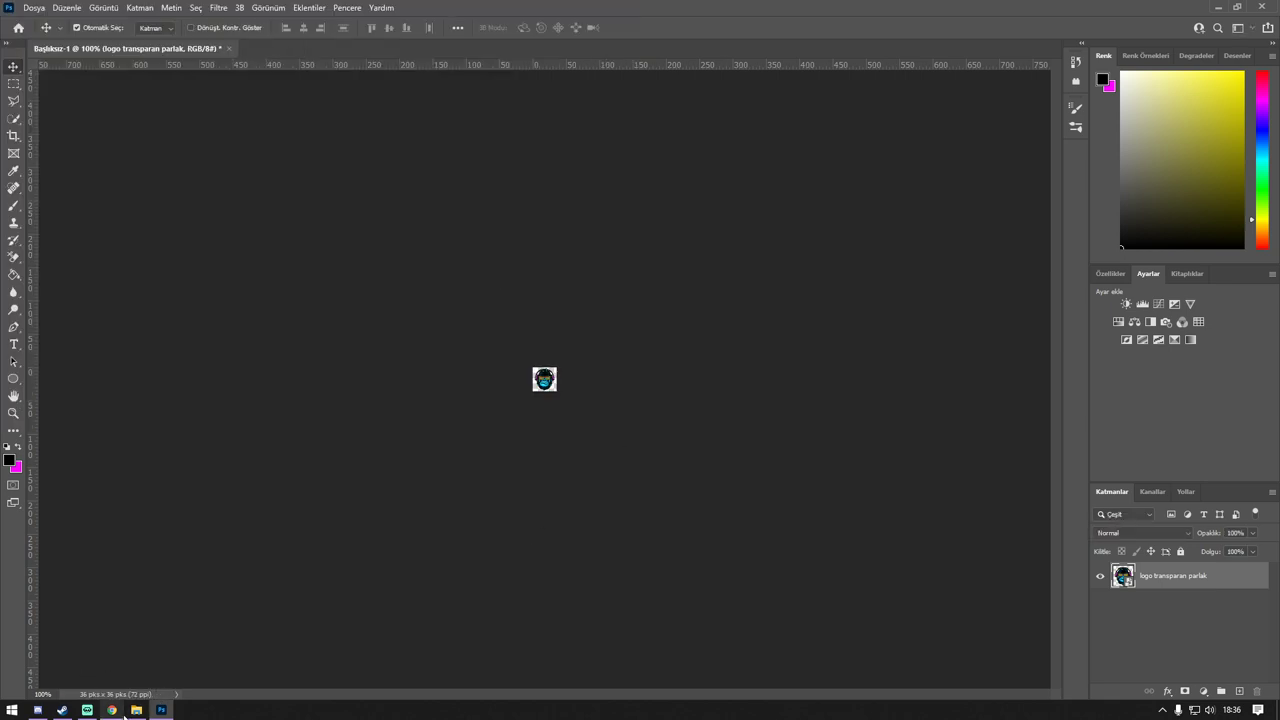
Resize the logo image to 18 × 18 pixels
{"action": "left_click", "coordinate": [114, 711]}
{"action": "left_click", "coordinate": [114, 711]}
{"action": "left_click", "coordinate": [102, 7]}
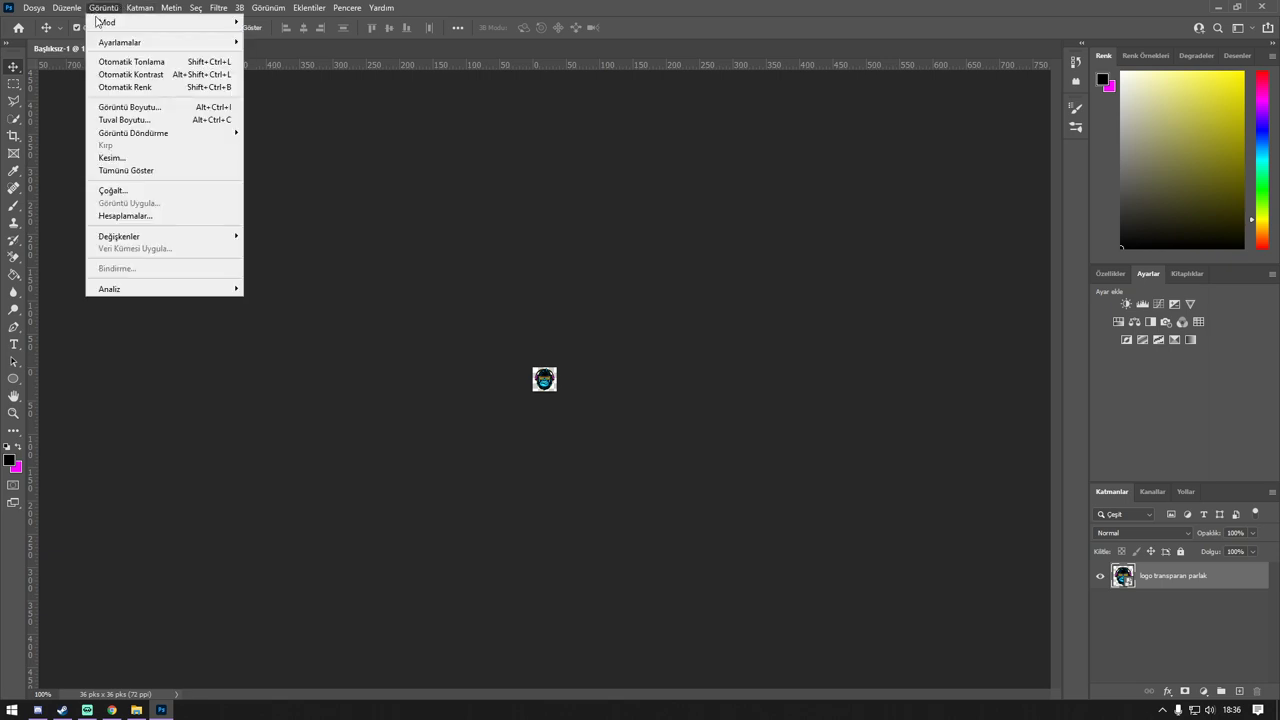
{"action": "left_click", "coordinate": [125, 107]}
{"action": "type", "text": "18"}
{"action": "key", "text": "Tab"}
{"action": "type", "text": "18"}
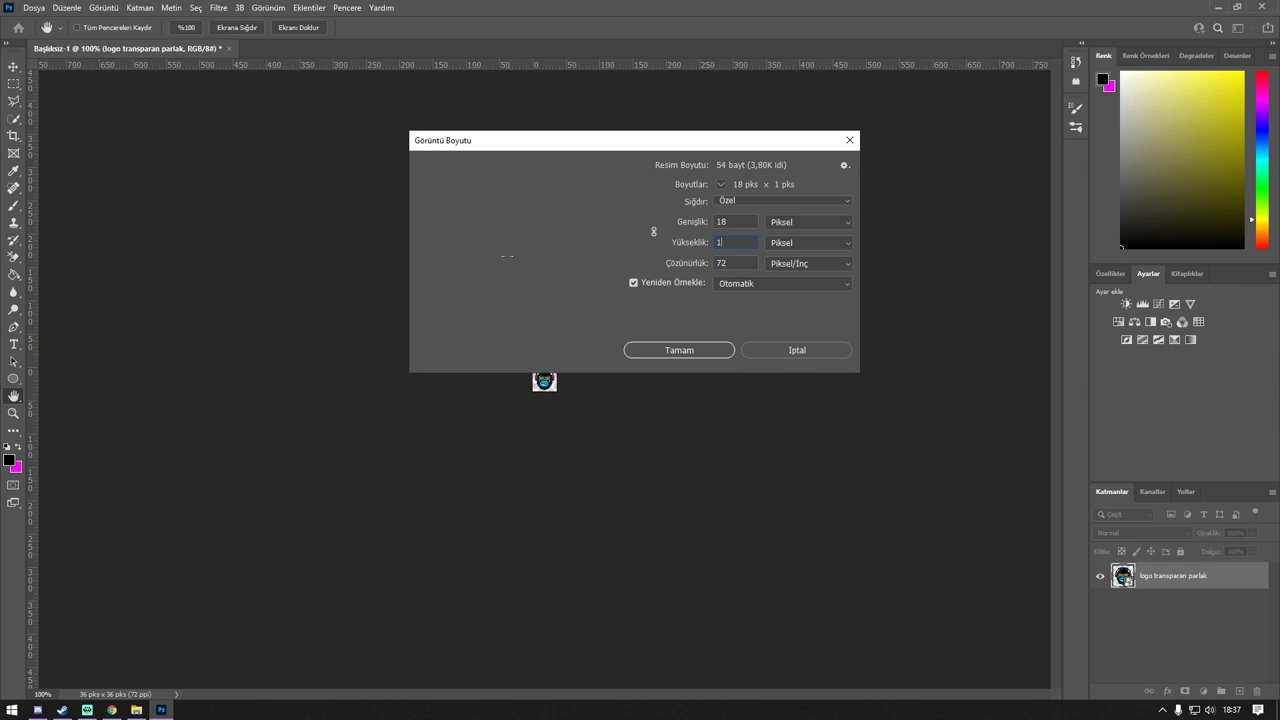
{"action": "left_click", "coordinate": [683, 350]}
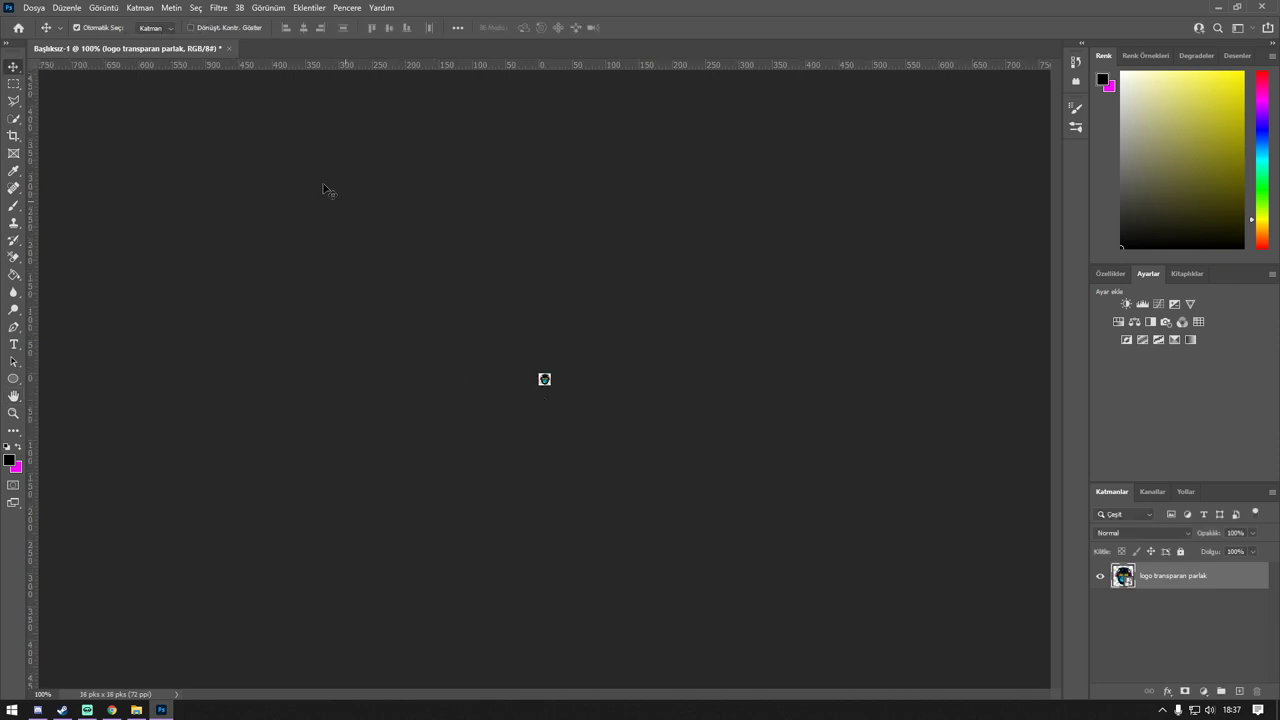
Save a copy of the 18-pixel image to the desktop (Masaüstü) as a PNG named 18
{"action": "left_click", "coordinate": [31, 8]}
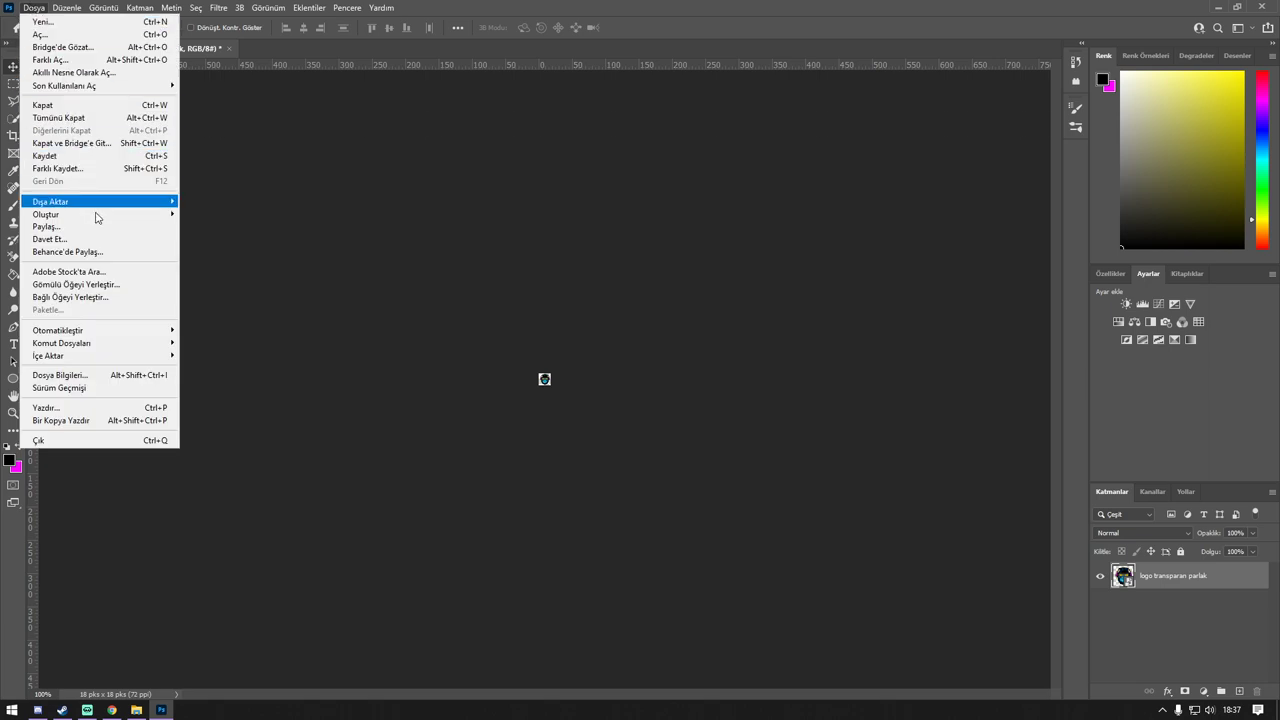
{"action": "left_click", "coordinate": [103, 177]}
{"action": "scroll", "coordinate": [113, 133], "scroll_direction": "up", "scroll_amount": 2}
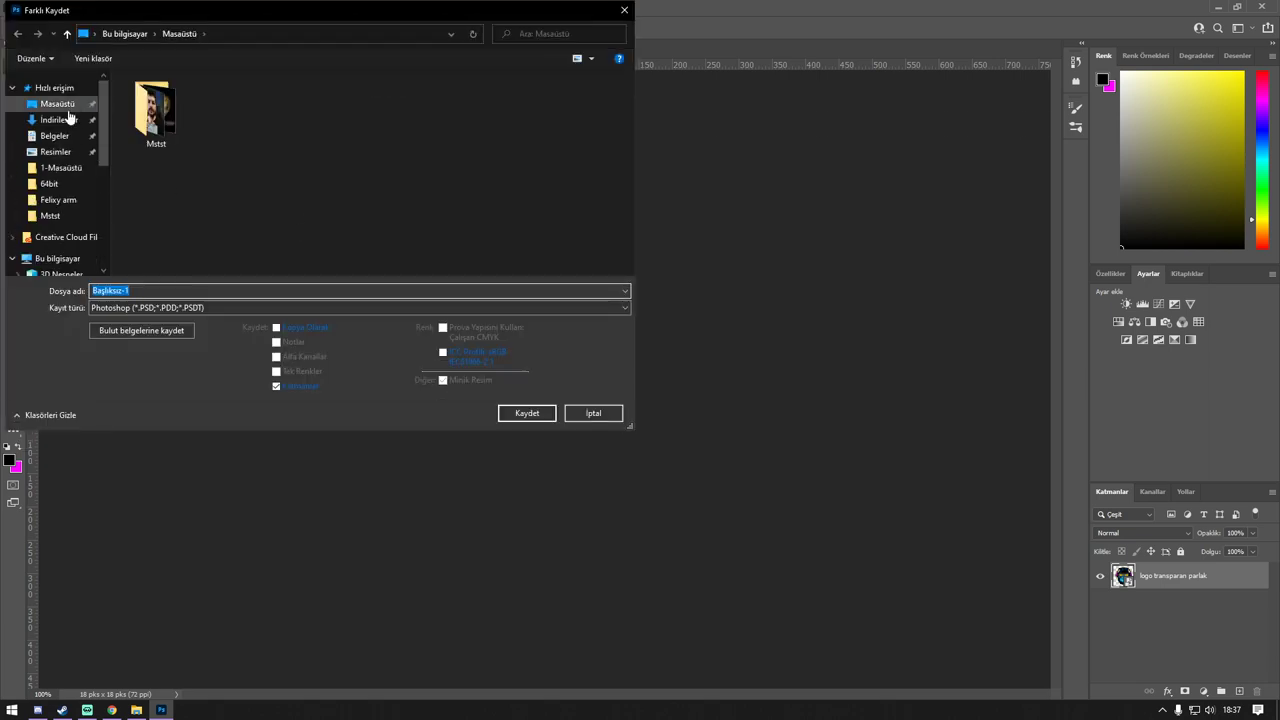
{"action": "left_click", "coordinate": [217, 308]}
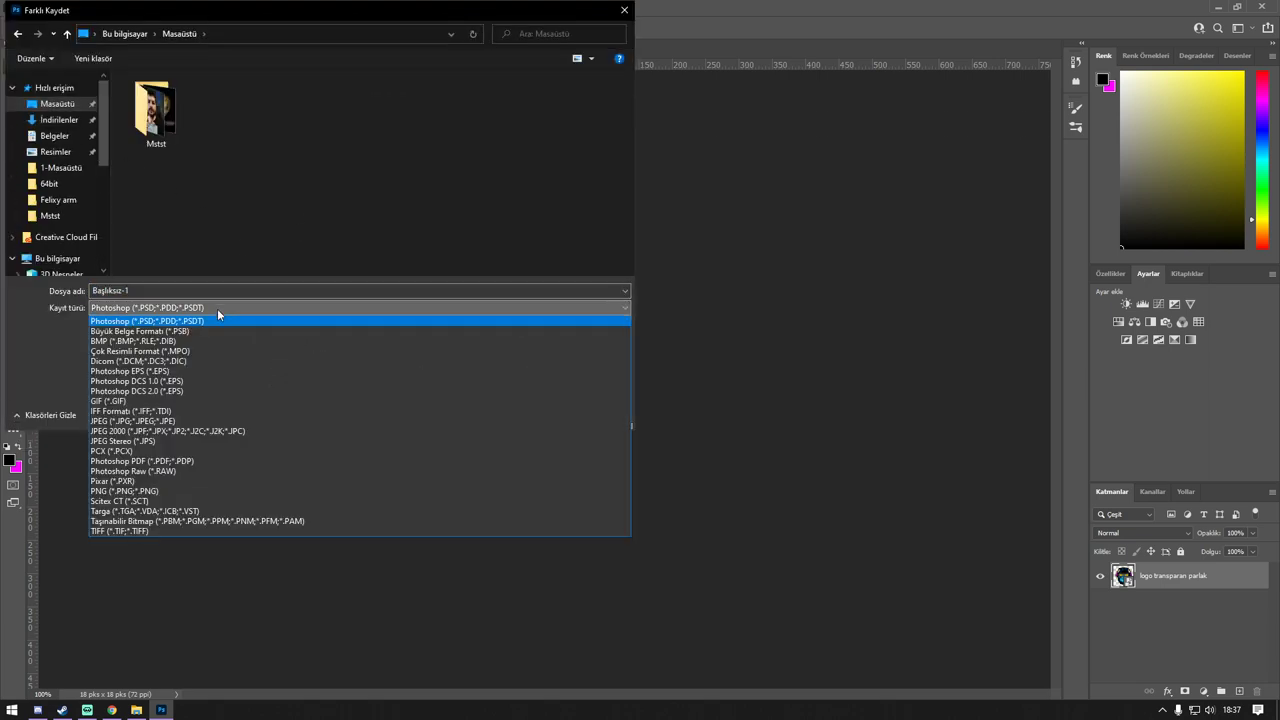
{"action": "left_click", "coordinate": [180, 491]}
{"action": "left_click", "coordinate": [166, 291]}
{"action": "type", "text": "18"}
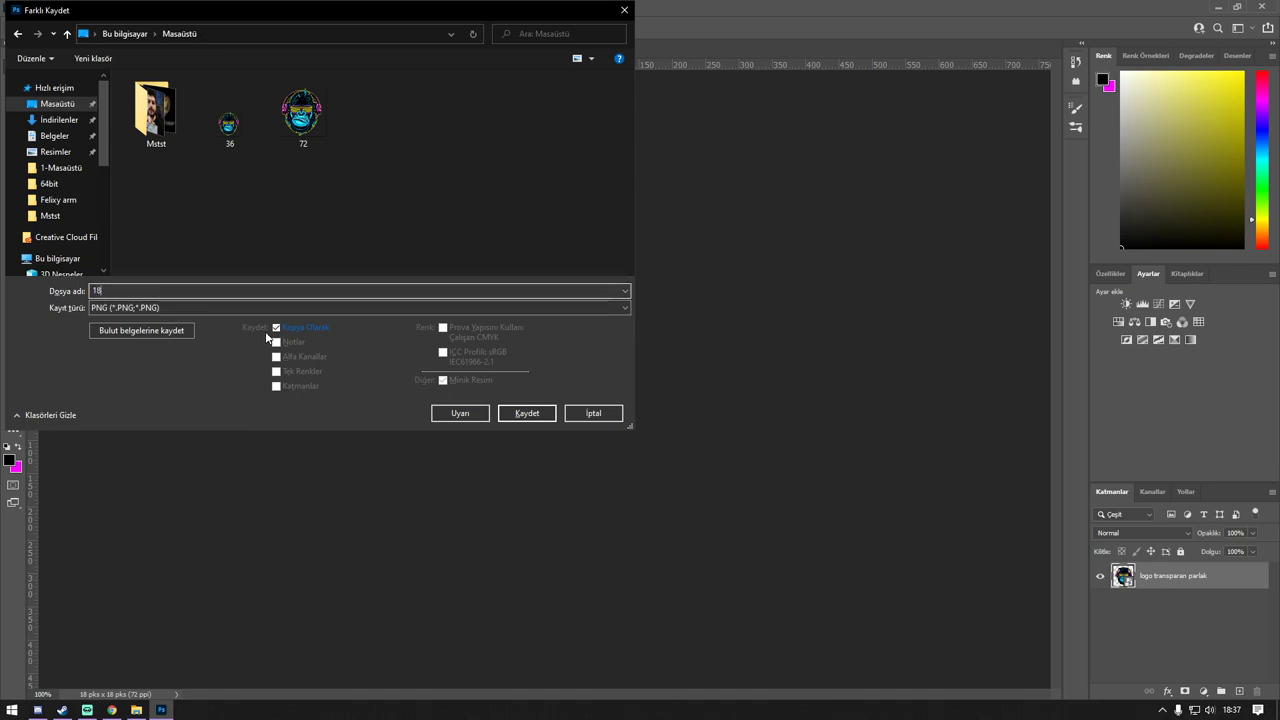
{"action": "left_click", "coordinate": [516, 411]}
{"action": "key", "text": "Return"}
Show the desktop and check the exported 72, 36 and 18 image files
{"action": "key", "text": "super+d"}
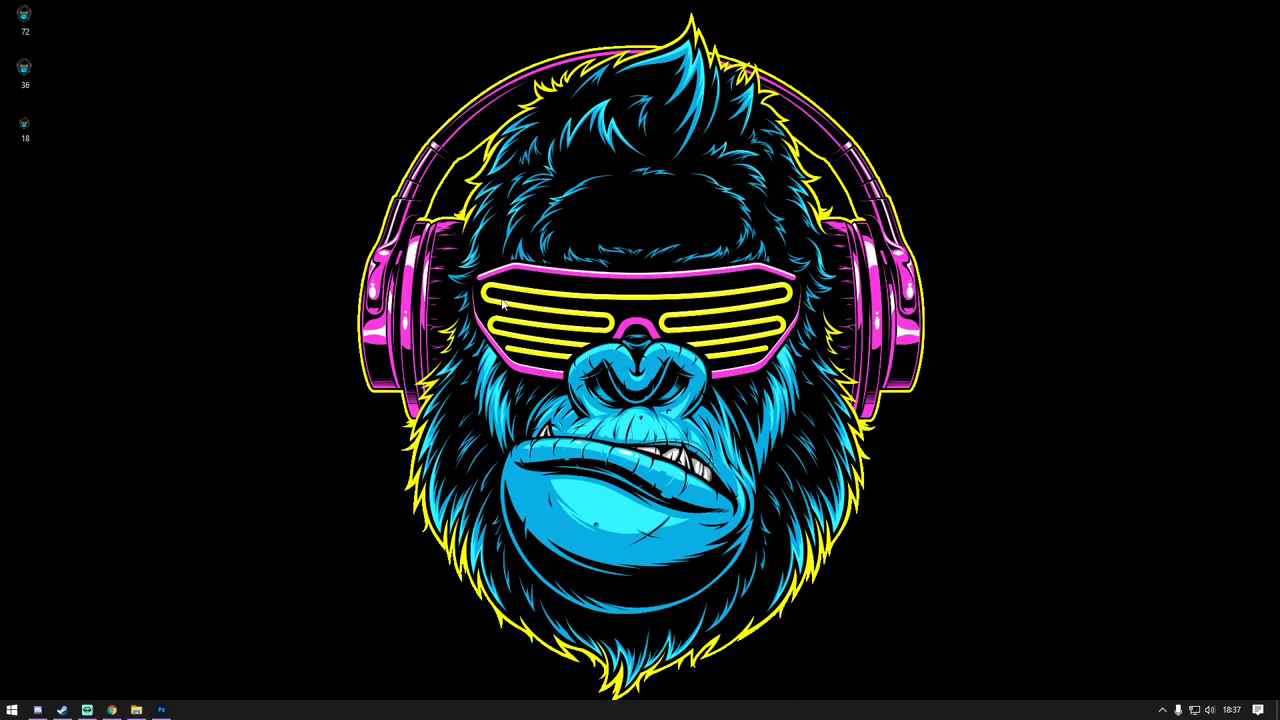
{"action": "left_click", "coordinate": [25, 20]}
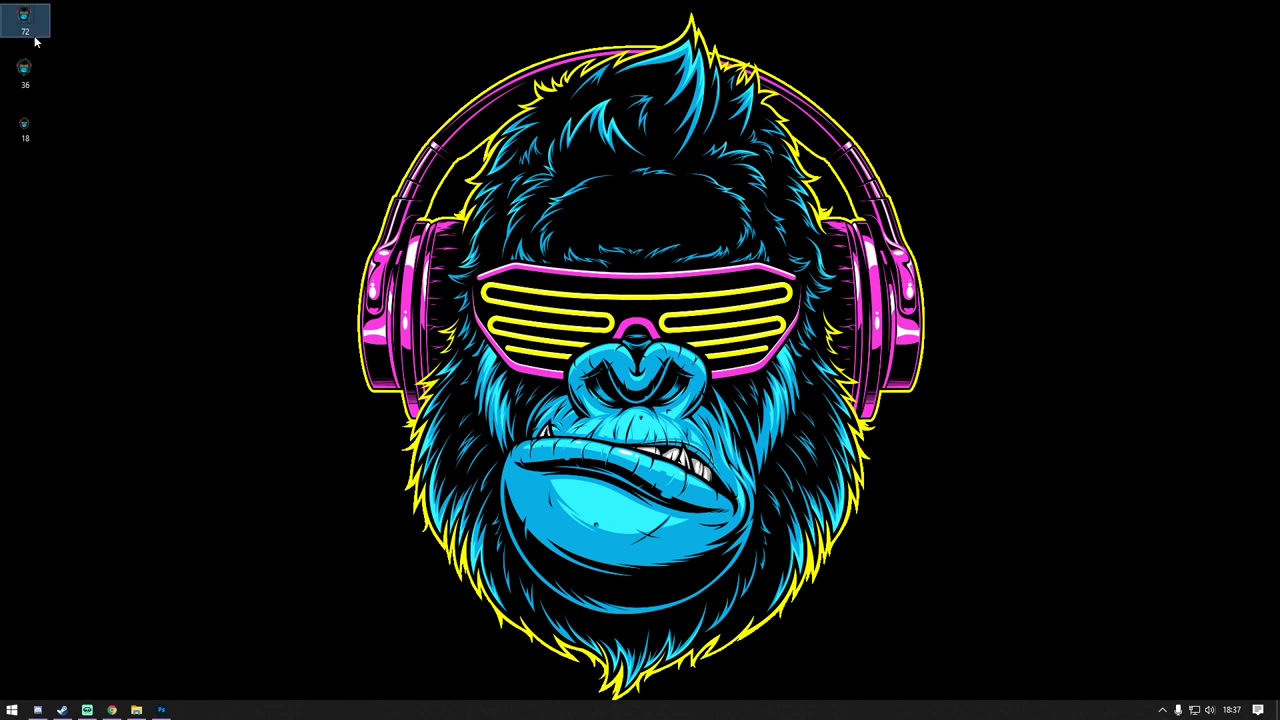
{"action": "left_click", "coordinate": [64, 167]}
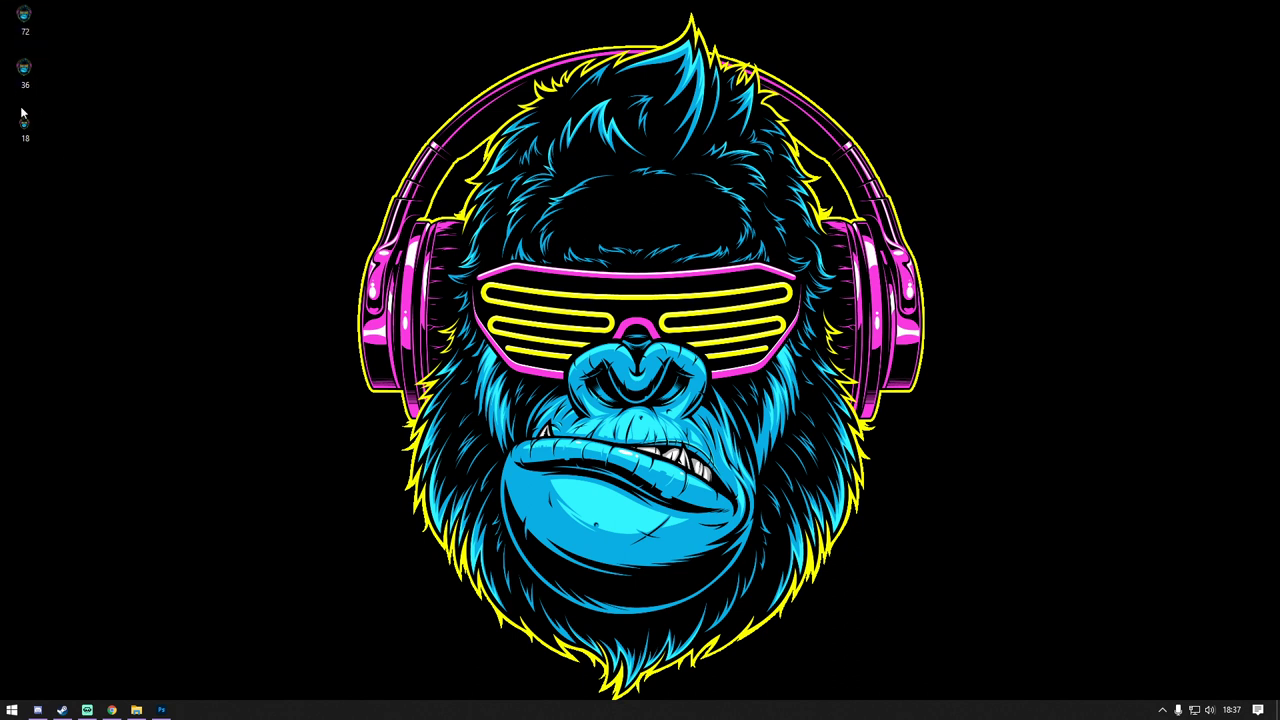
{"action": "left_click_drag", "start_coordinate": [80, 3], "coordinate": [92, 208]}
Switch to the Twitch loyalty badges page in Chrome and open the custom flair (Özel Nişan) upload form
{"action": "left_click", "coordinate": [111, 710]}
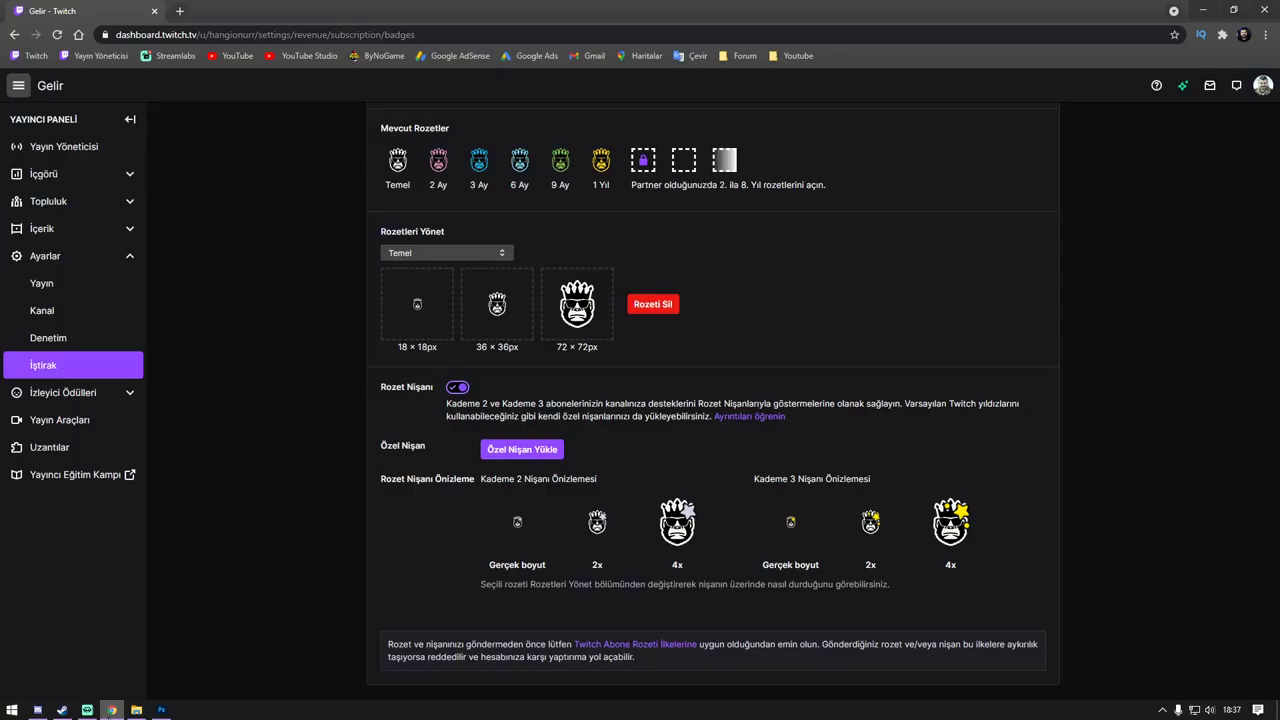
{"action": "left_click", "coordinate": [510, 458]}
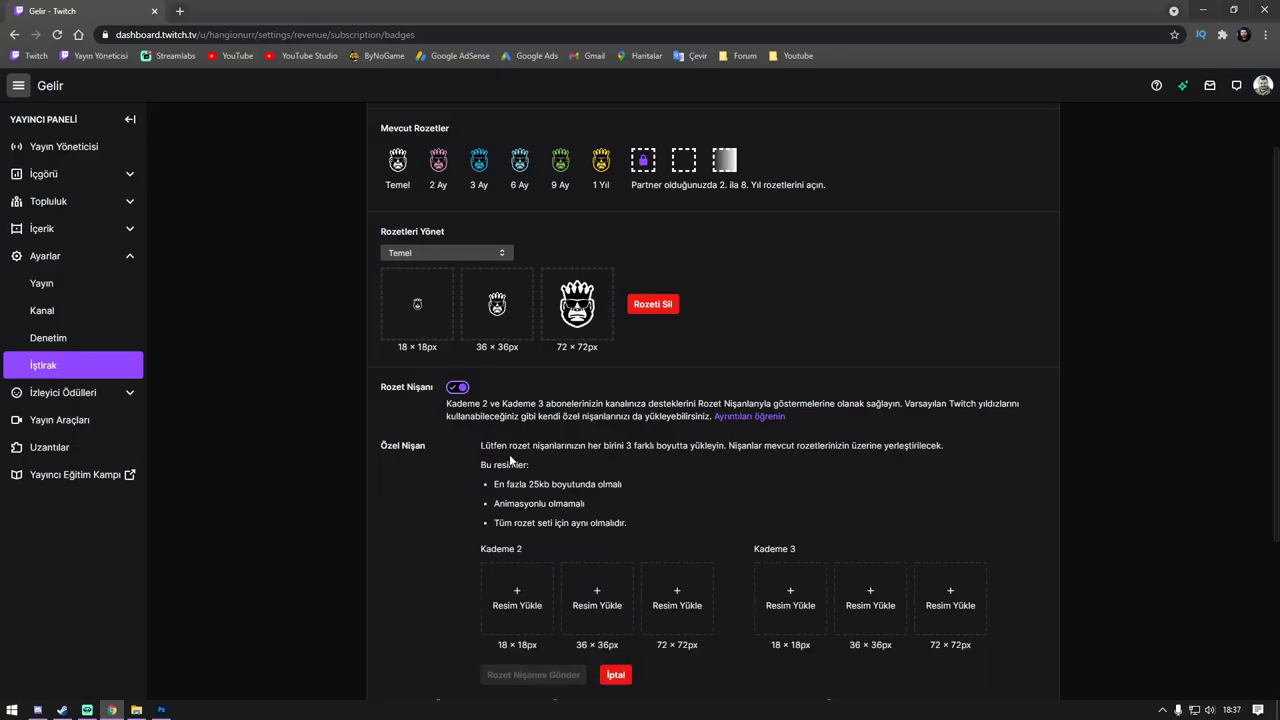
{"action": "scroll", "coordinate": [527, 522], "scroll_direction": "down", "scroll_amount": 2}
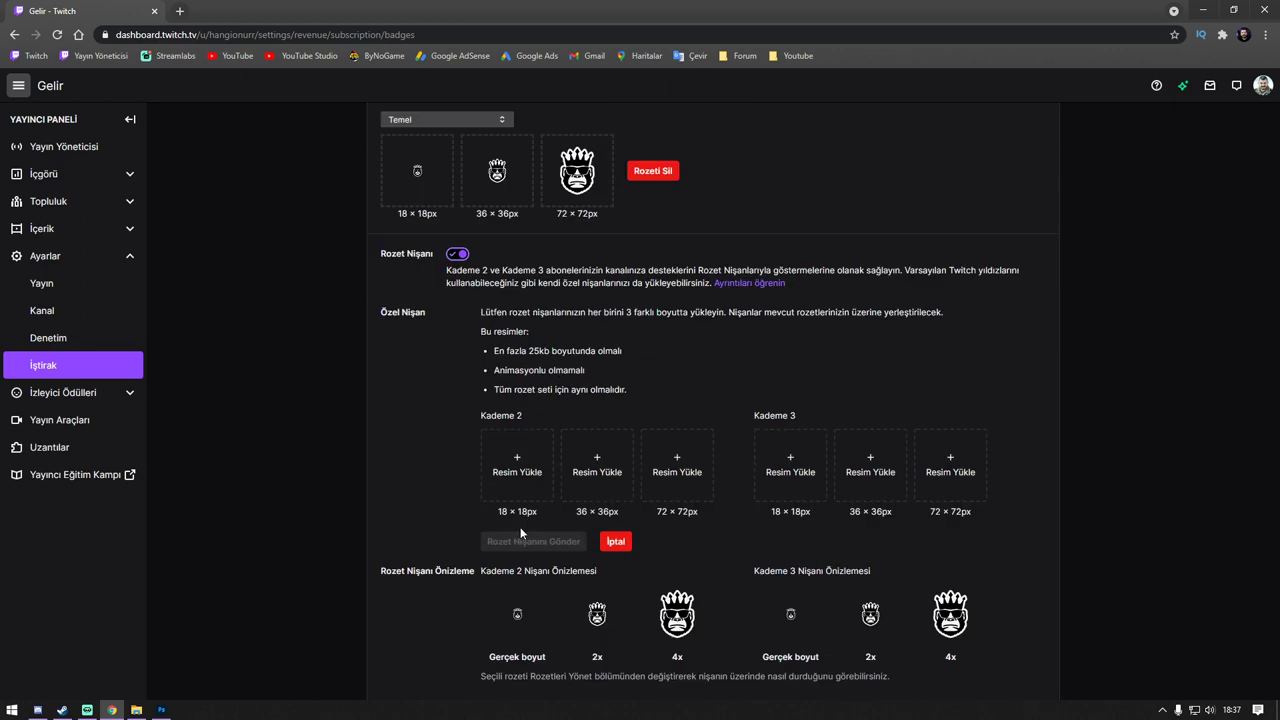
{"action": "scroll", "coordinate": [605, 404], "scroll_direction": "up", "scroll_amount": 2}
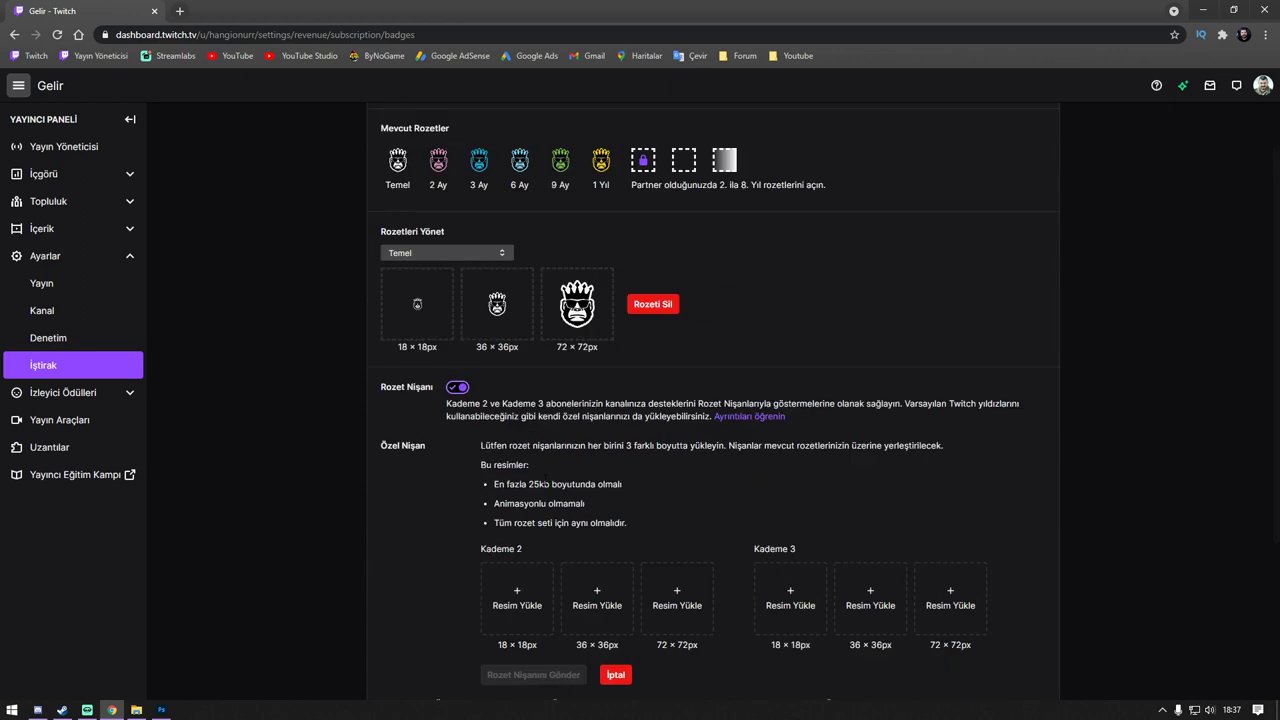
{"action": "scroll", "coordinate": [578, 568], "scroll_direction": "down", "scroll_amount": 2}
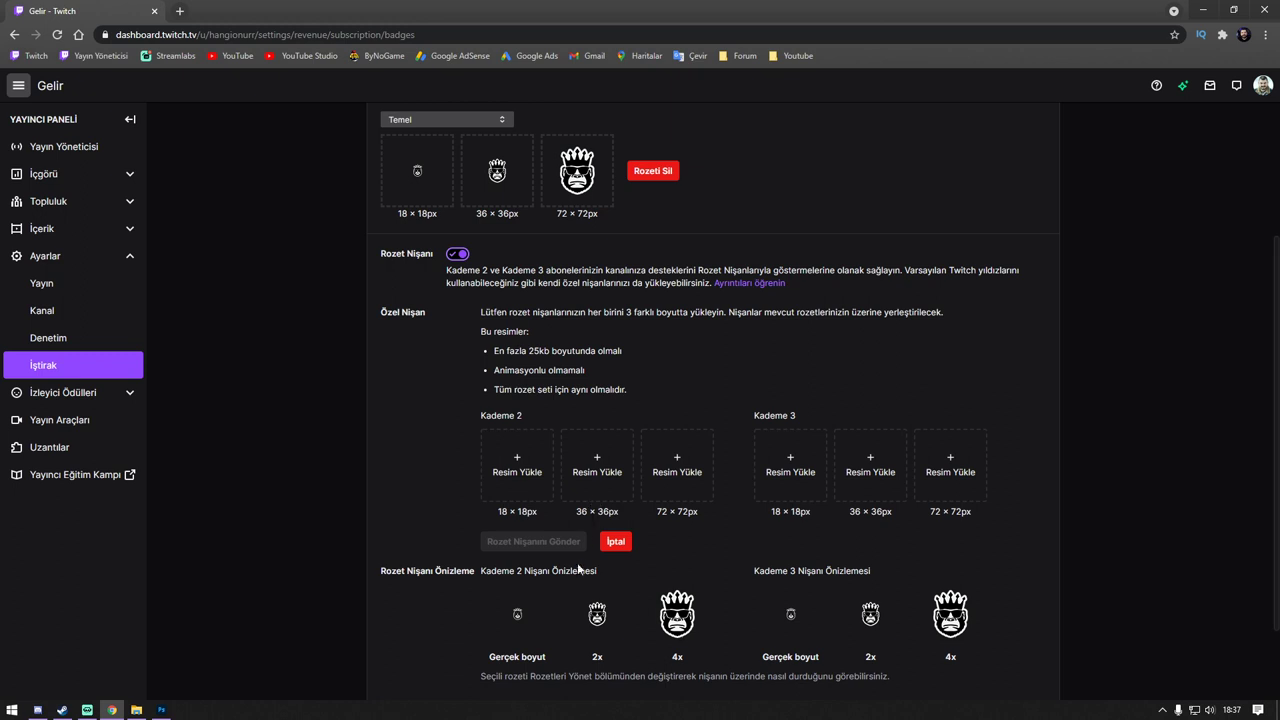
Add the desktop images 18, 36 and 72 to the matching 18 × 18, 36 × 36 and 72 × 72 px Kademe 2 flair slots
{"action": "left_click", "coordinate": [515, 478]}
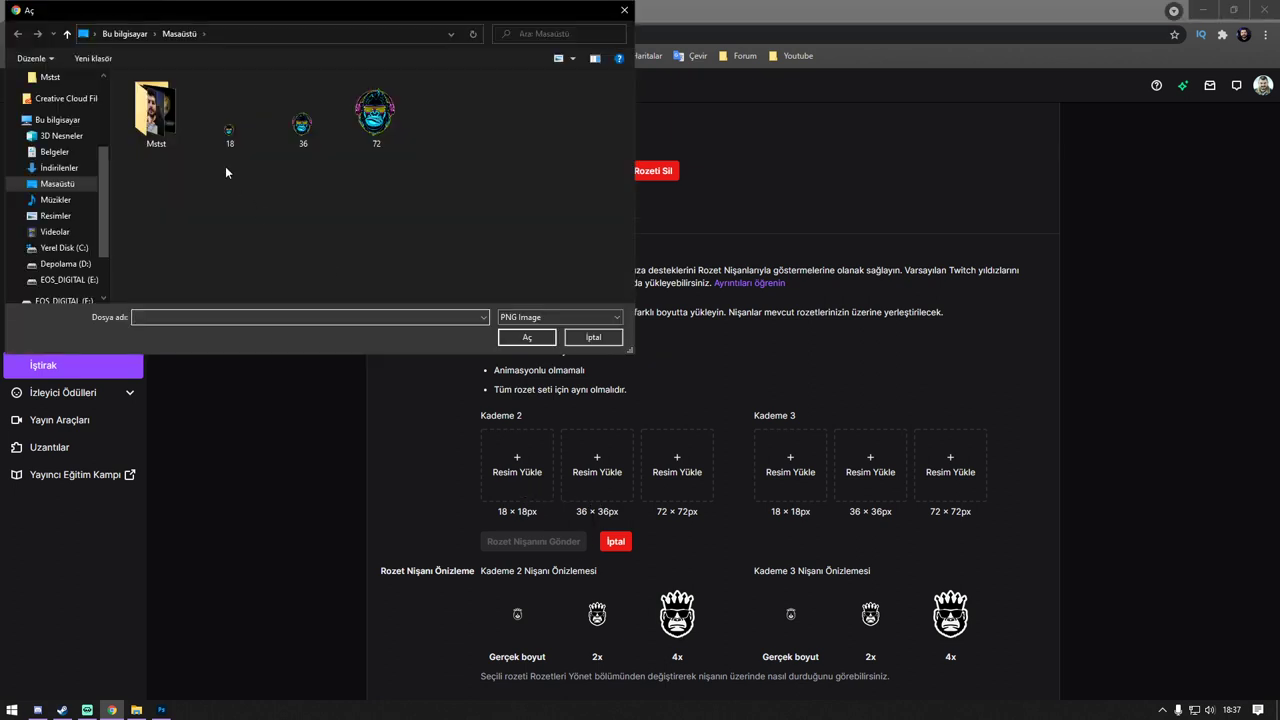
{"action": "double_click", "coordinate": [222, 124]}
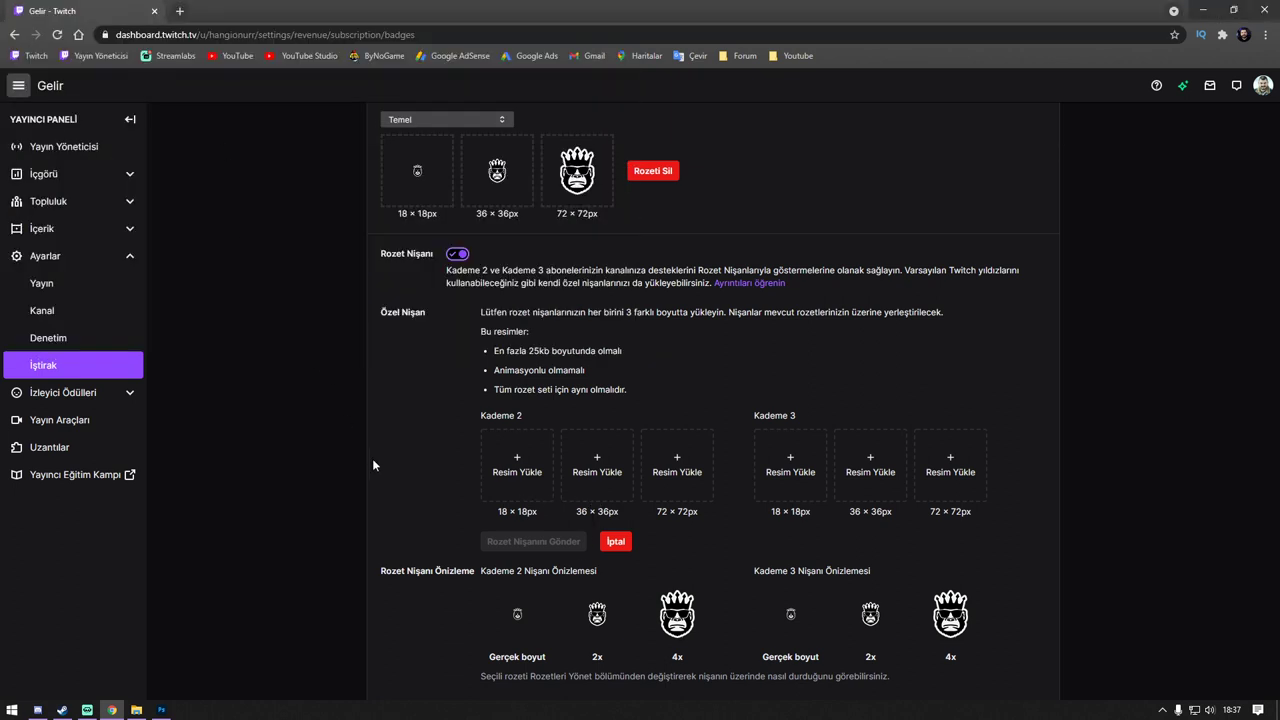
{"action": "left_click", "coordinate": [597, 470]}
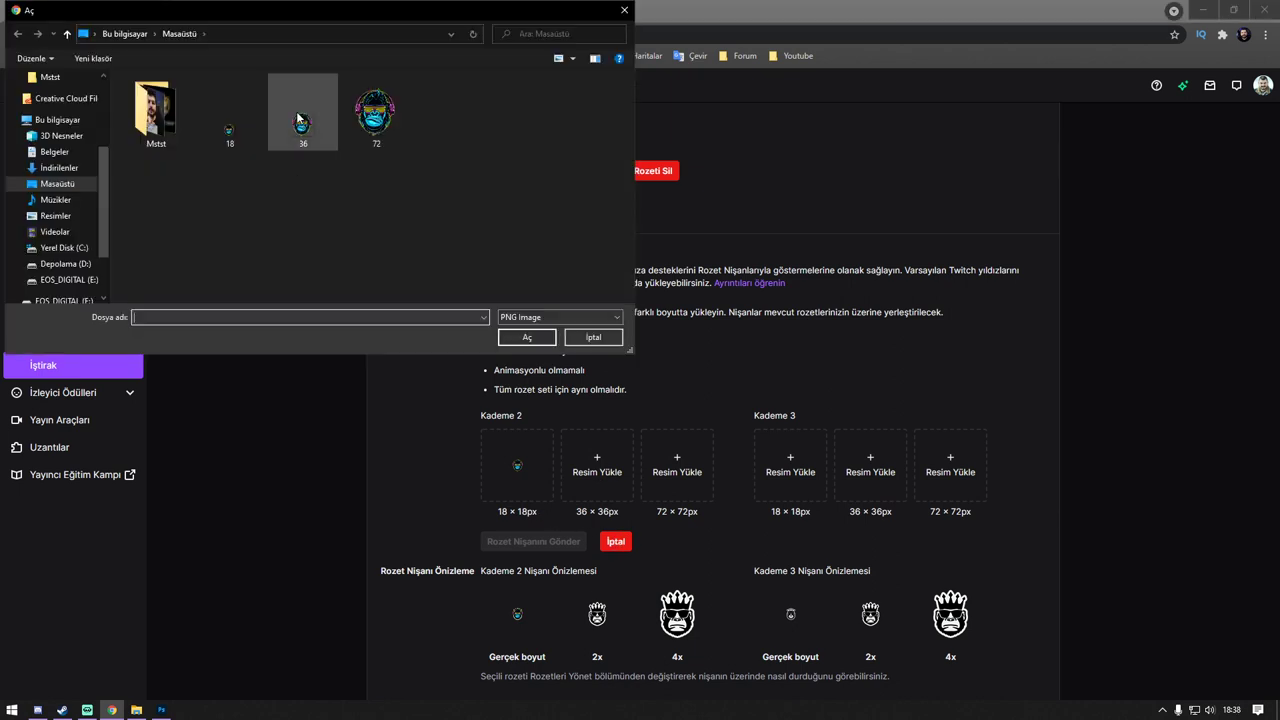
{"action": "double_click", "coordinate": [300, 130]}
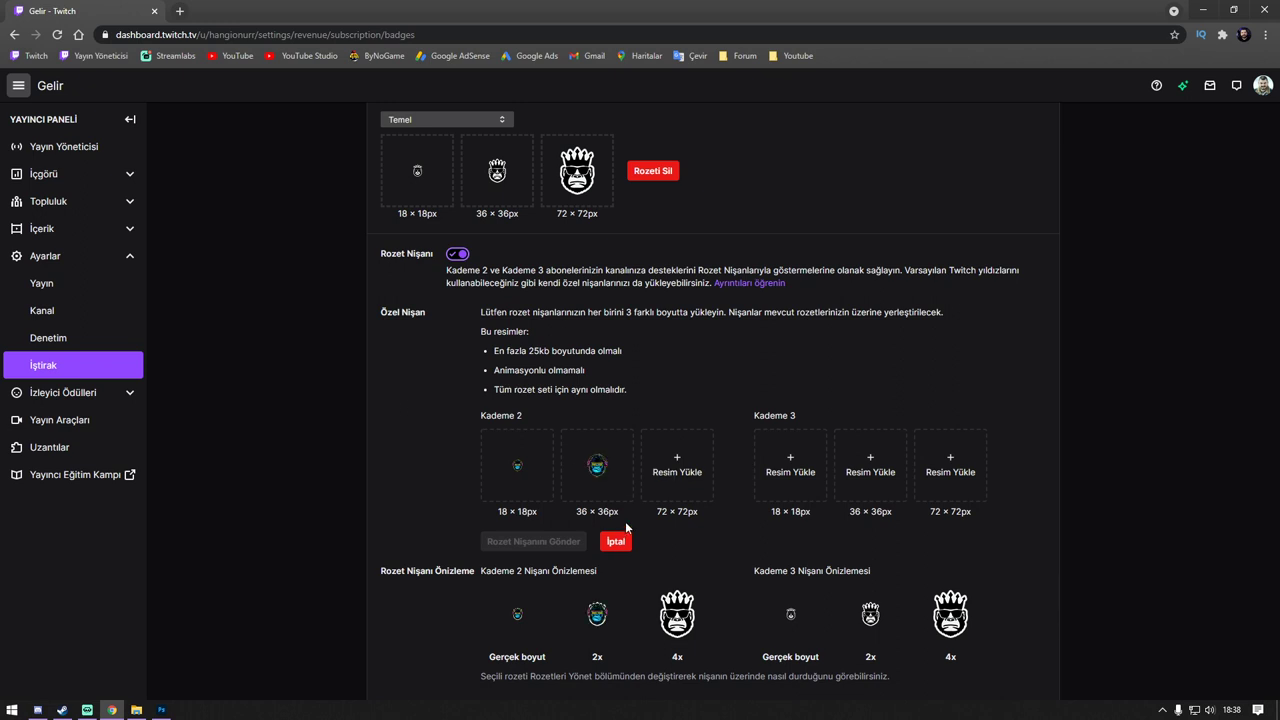
{"action": "left_click", "coordinate": [677, 465]}
{"action": "double_click", "coordinate": [371, 125]}
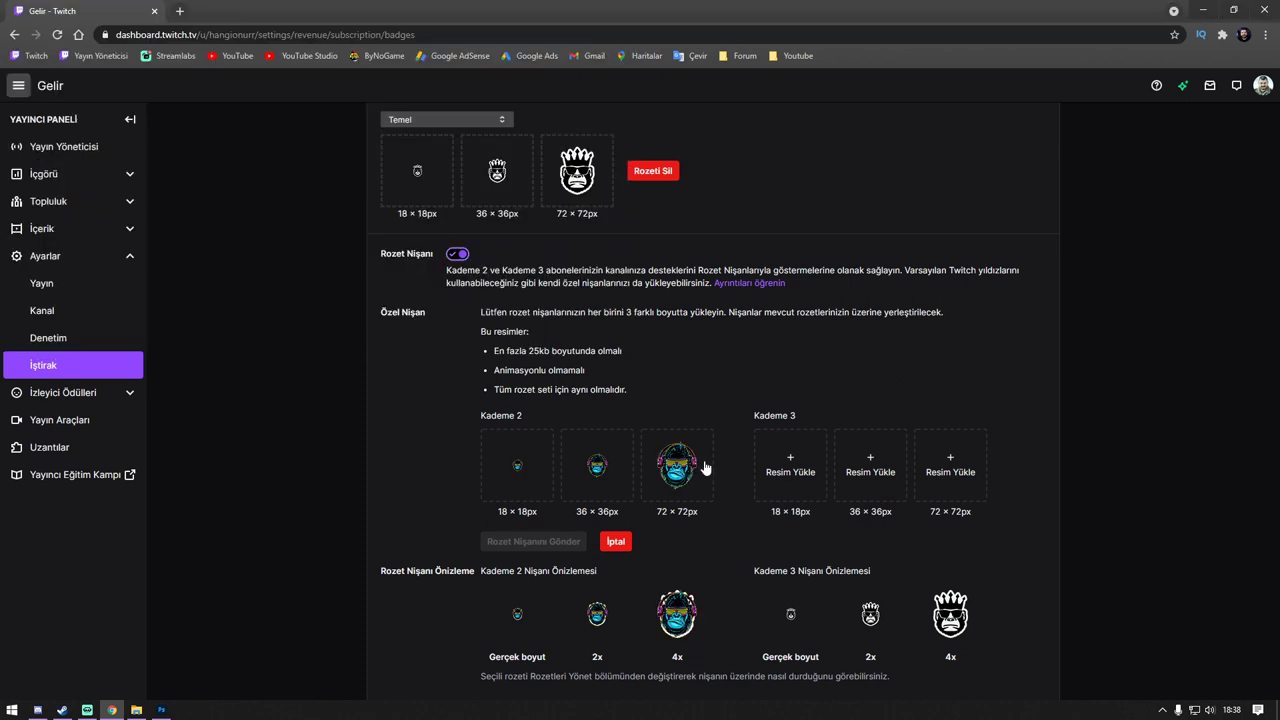
Choose the 1 Yıl badge under Rozetleri Yönet
{"action": "key", "text": "Down"}
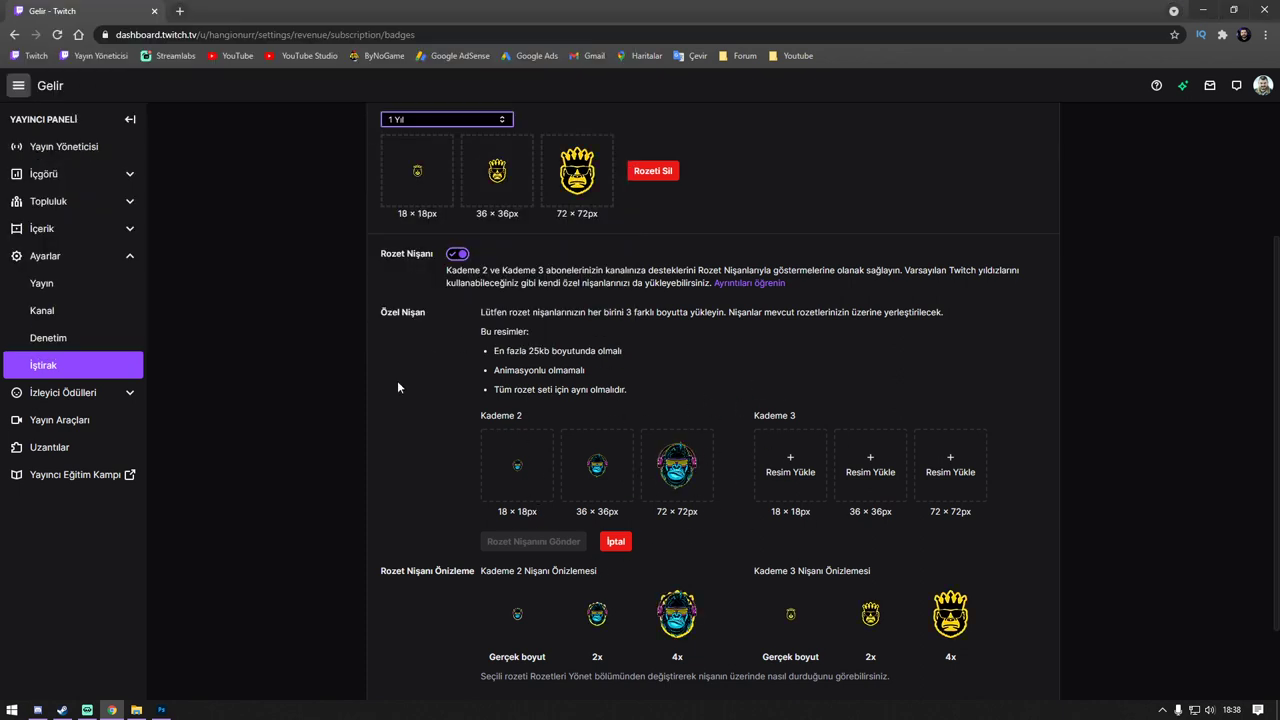
{"action": "scroll", "coordinate": [634, 520], "scroll_direction": "up", "scroll_amount": 2}
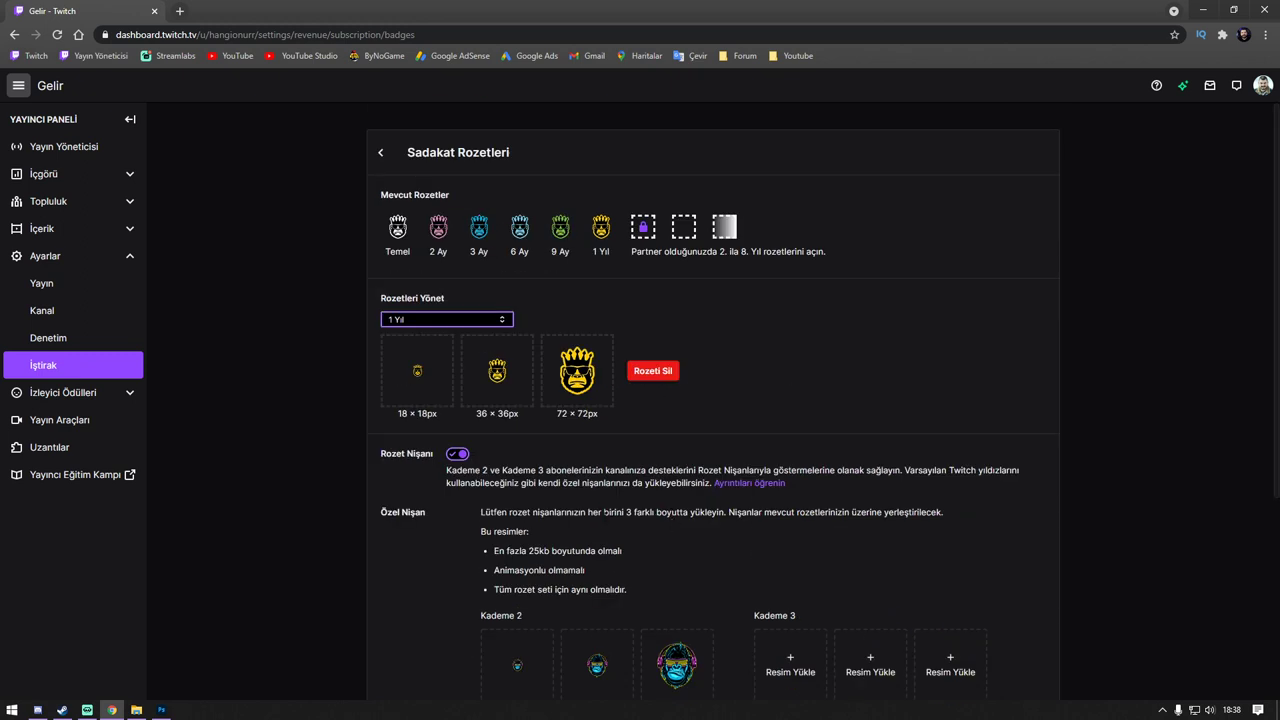